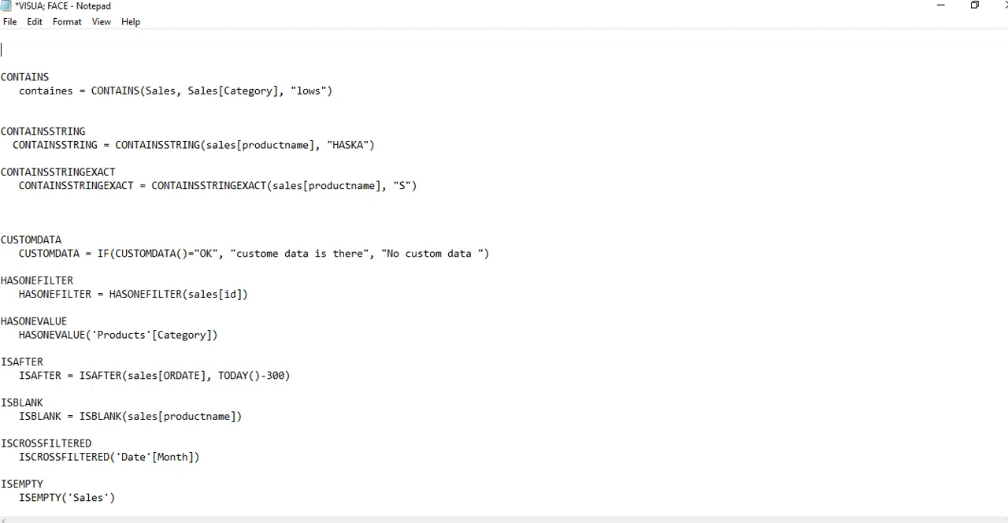
- Review the DAX information function notes from CONTAINS through ISNONTEXT, including the ISEVEN and ISNONTEXT examples
scroll(504, 276, "down", 3)
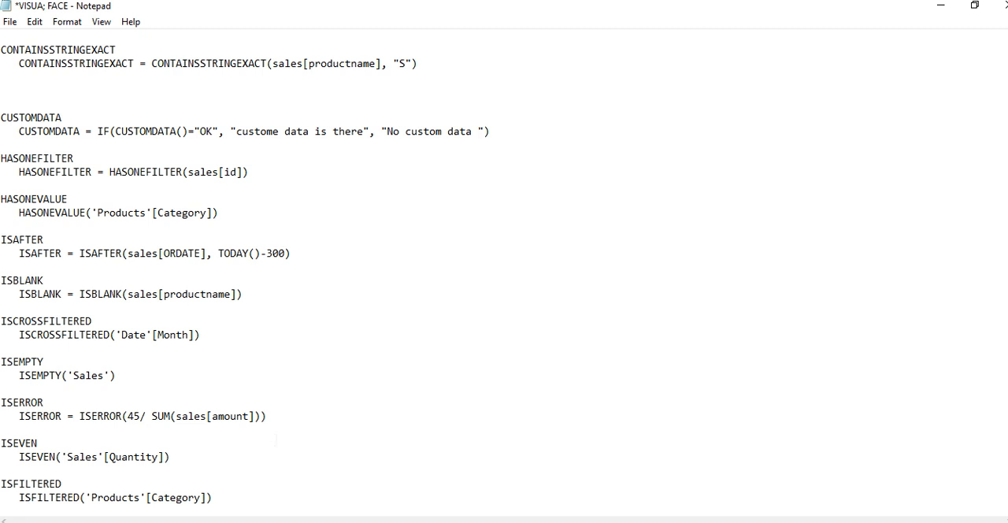
scroll(297, 450, "down", 3)
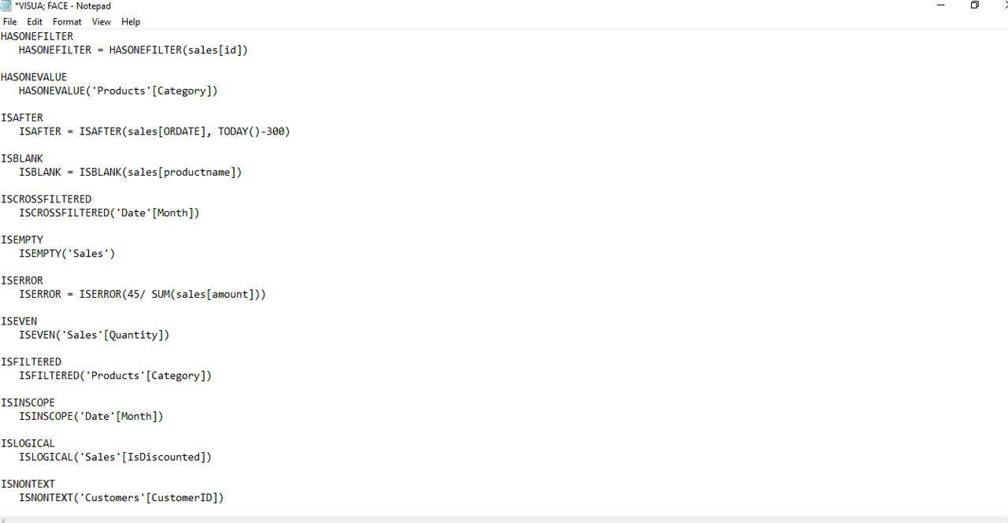
left_click_drag(7, 336, 180, 337)
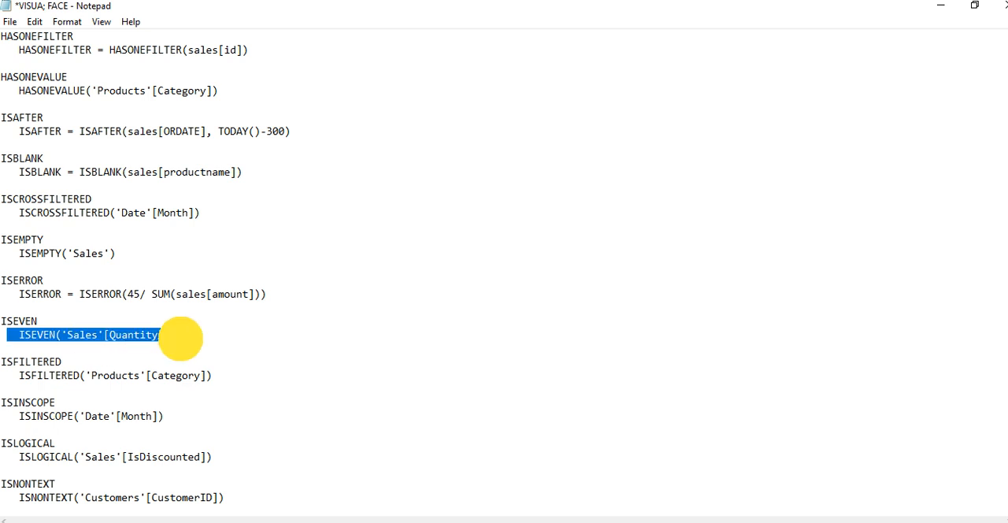
left_click(257, 317)
scroll(284, 338, "down", 3)
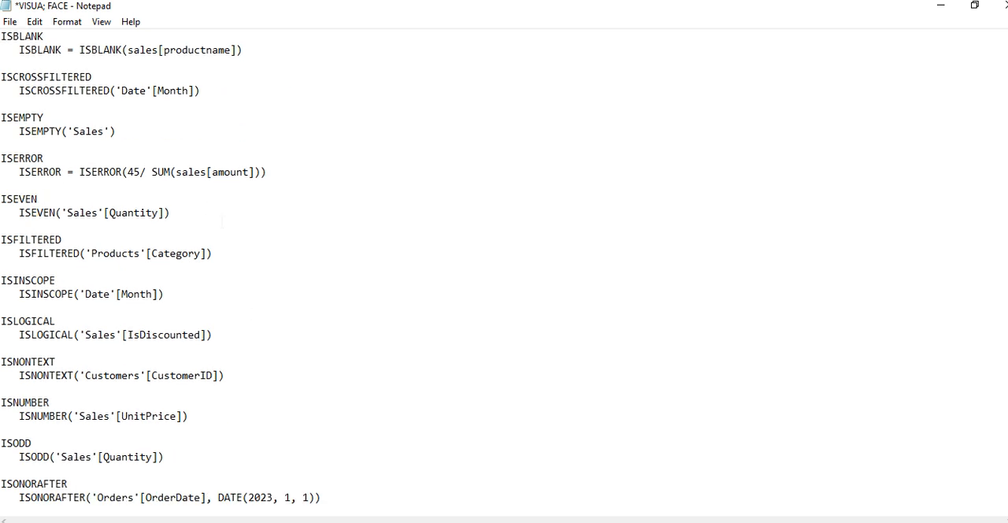
scroll(166, 268, "down", 1)
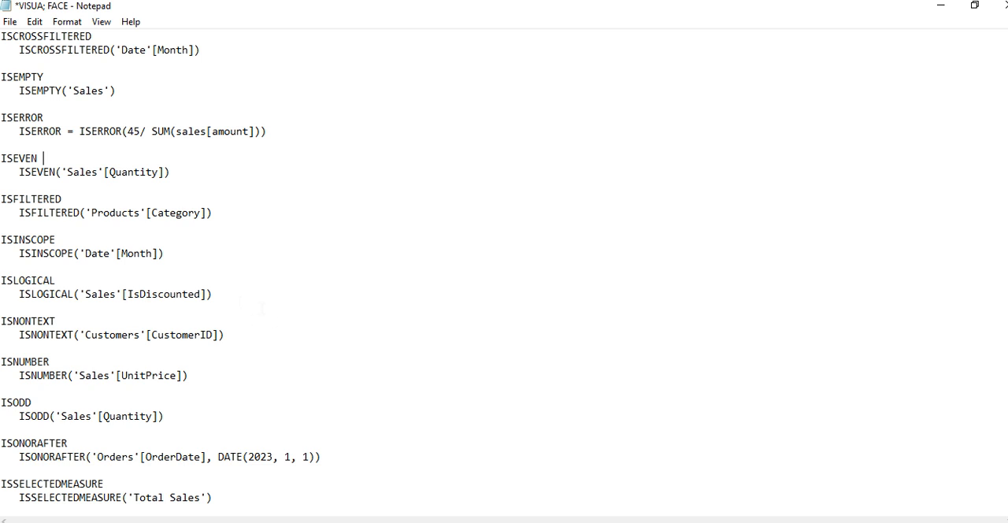
scroll(254, 310, "down", 3)
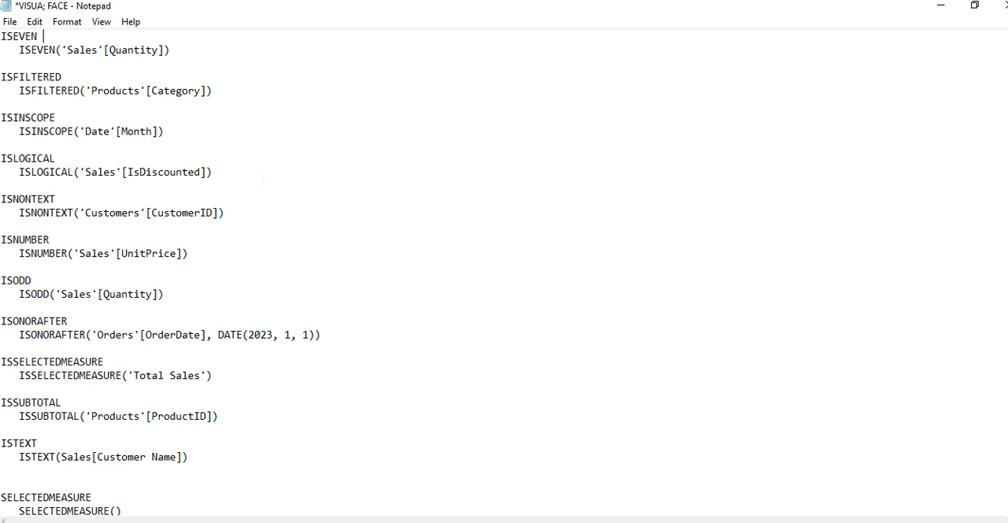
scroll(264, 181, "up", 1)
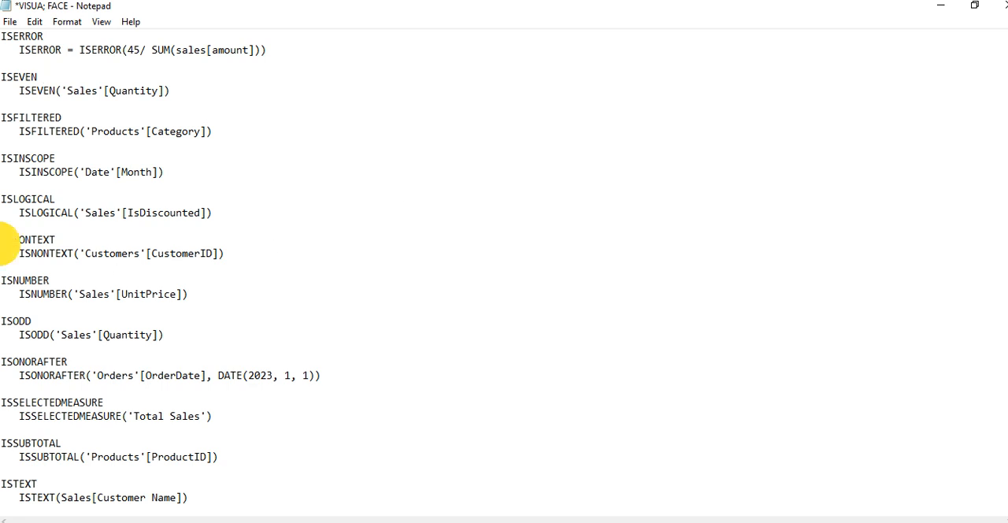
triple_click(308, 252)
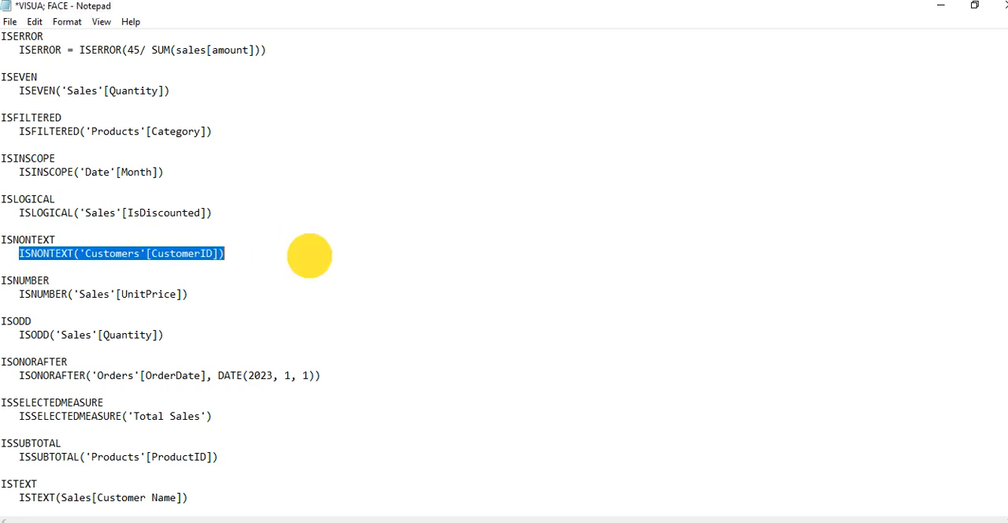
left_click(320, 250)
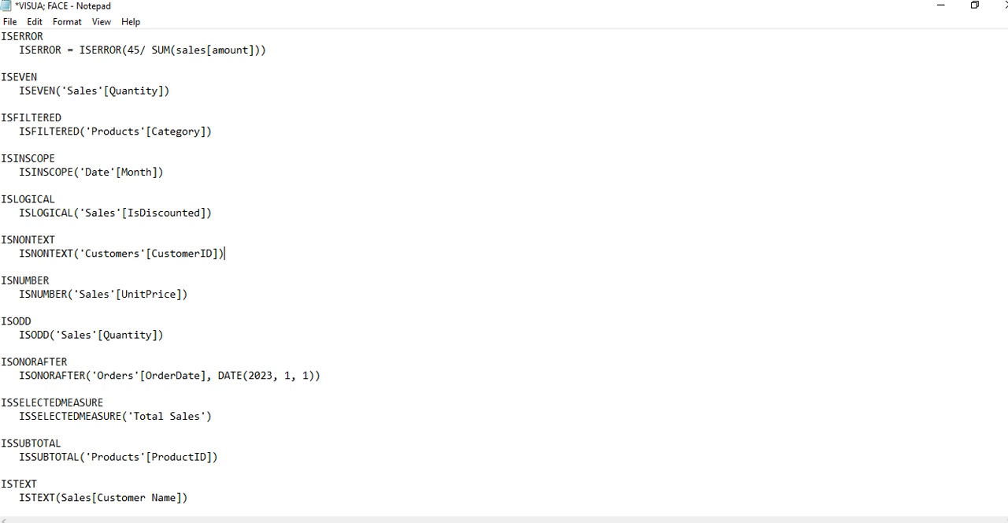
- Read through the remaining function notes from ISNUMBER and ISSELECTEDMEASURE down to USERPRINCIPALNAME
scroll(504, 276, "down", 1)
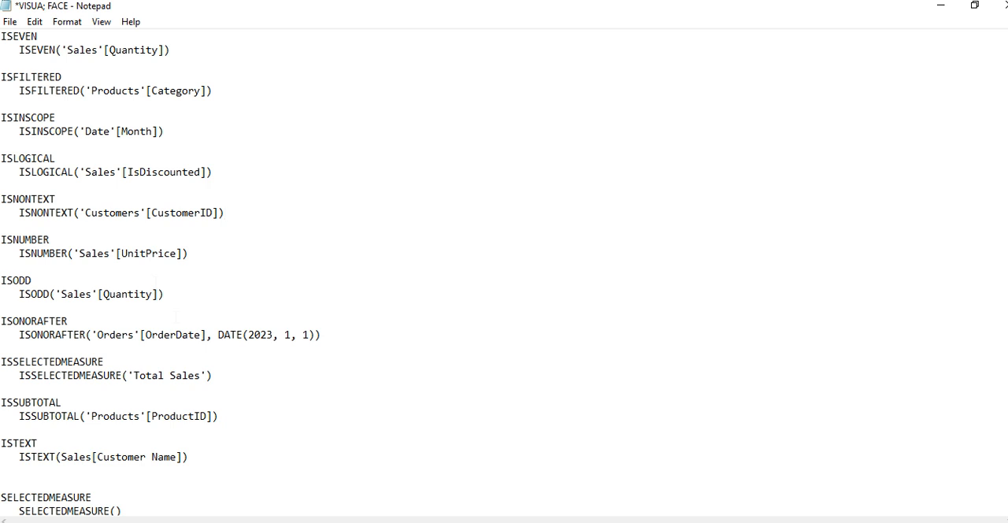
scroll(394, 356, "down", 2)
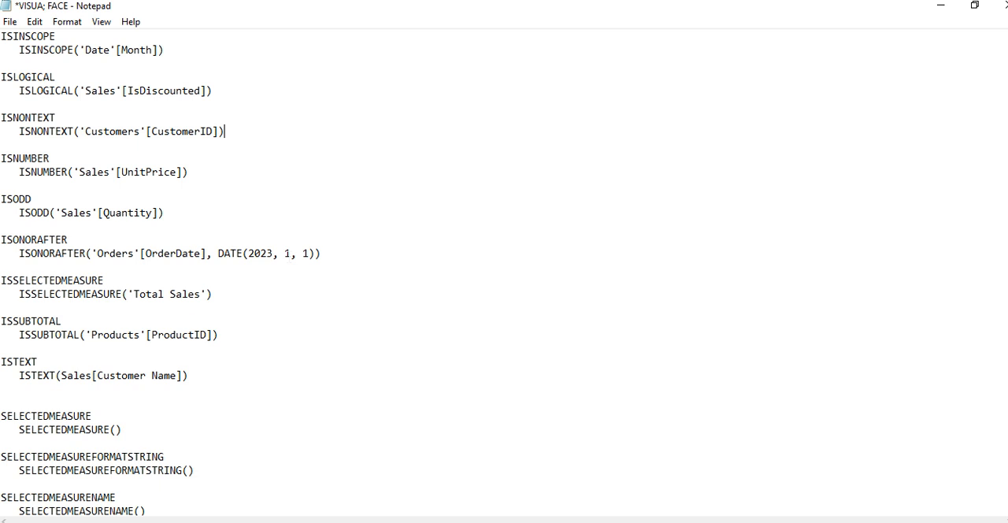
left_click_drag(310, 253, 291, 253)
left_click(8, 279)
left_click(150, 281)
scroll(152, 280, "down", 1)
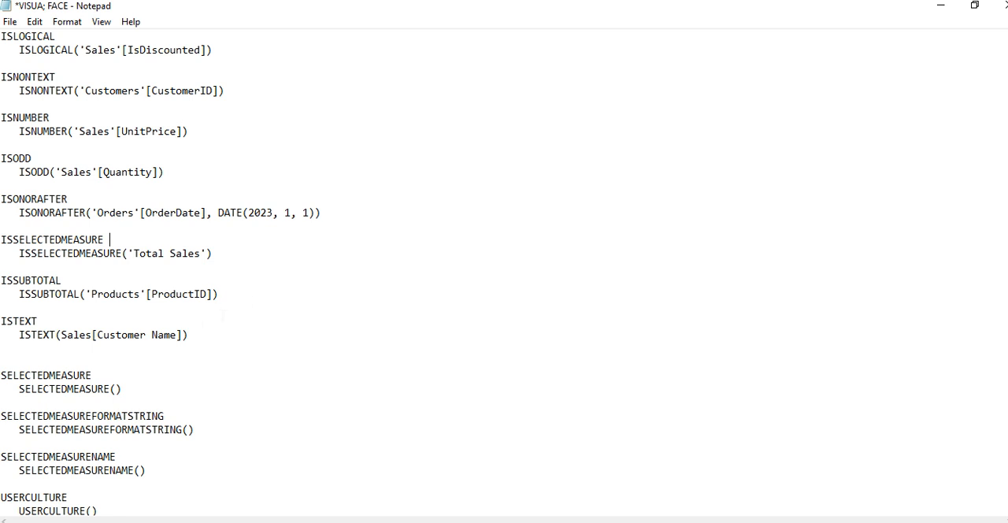
scroll(250, 331, "down", 1)
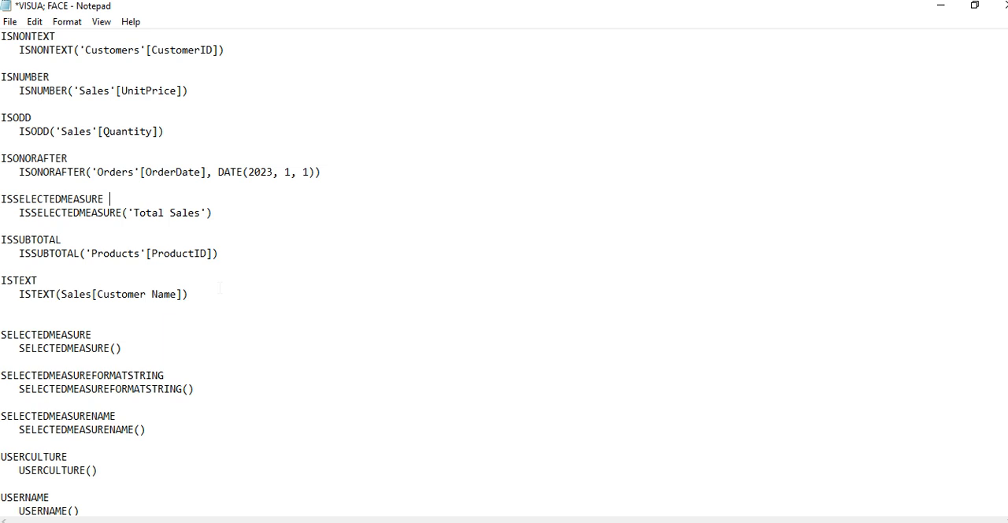
scroll(504, 276, "down", 1)
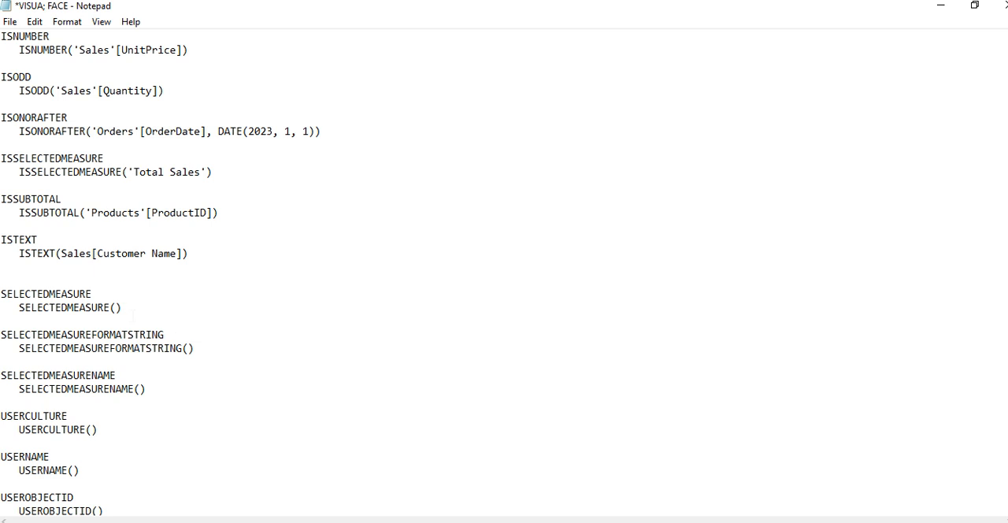
scroll(216, 309, "down", 1)
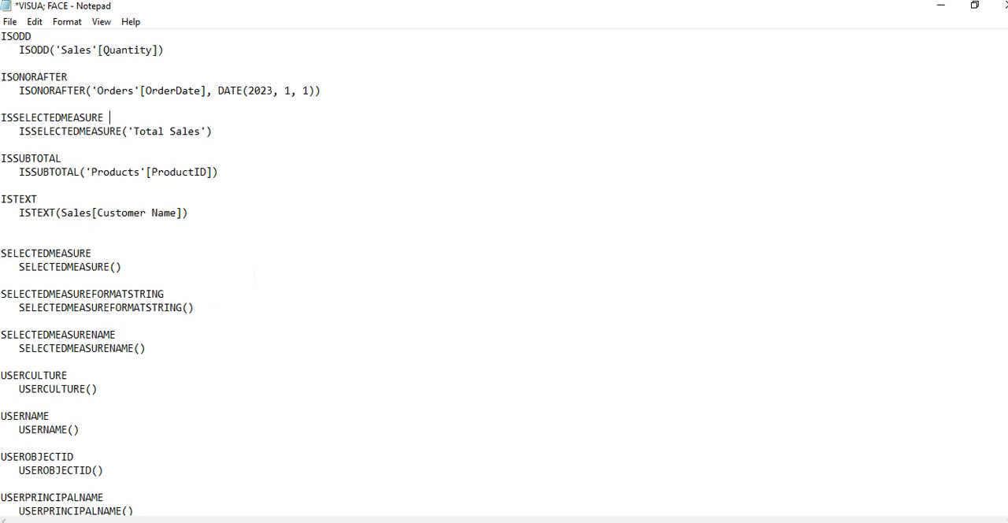
scroll(253, 274, "down", 1)
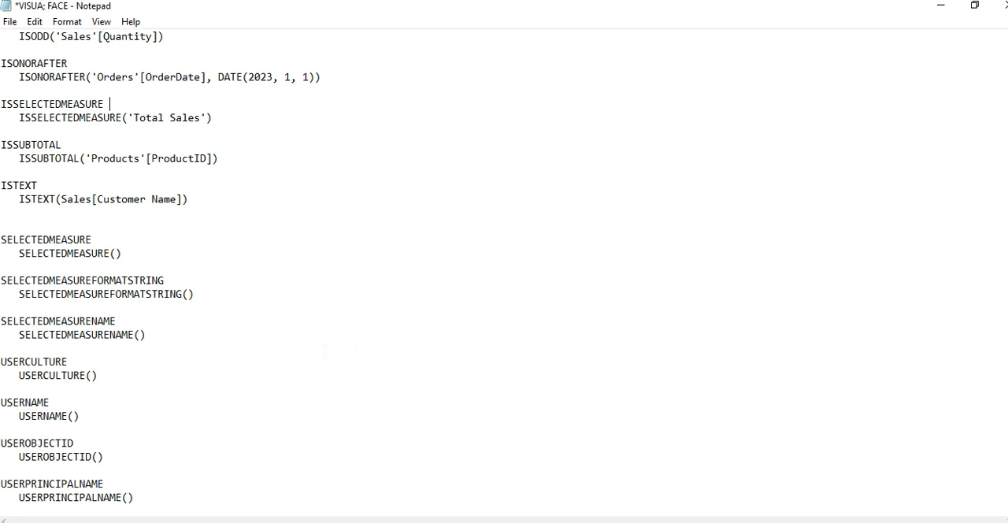
- Examine the USERCULTURE, USERNAME, USEROBJECTID and USERPRINCIPALNAME examples, highlighting the USERCULTURE() and USERNAME() lines
left_click_drag(98, 376, 2, 376)
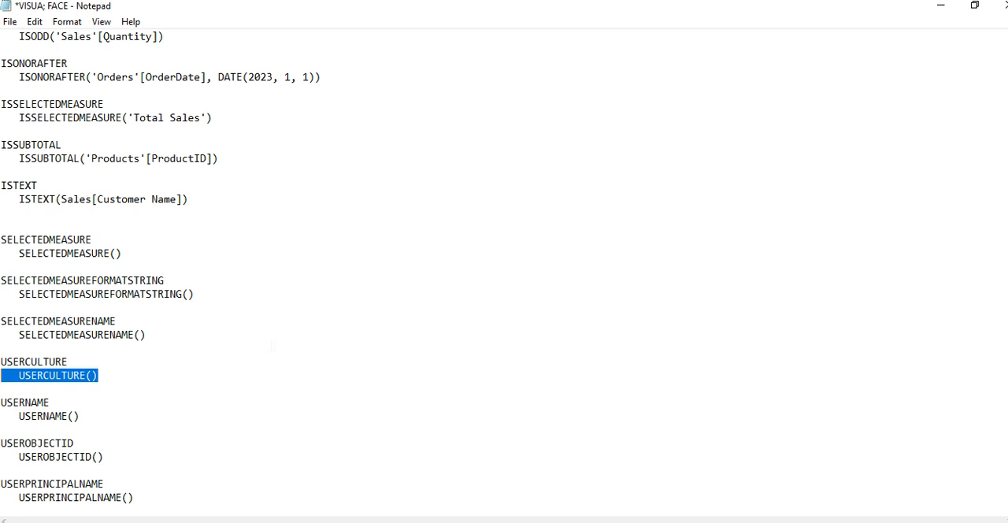
left_click(68, 416)
left_click_drag(110, 412, 2, 415)
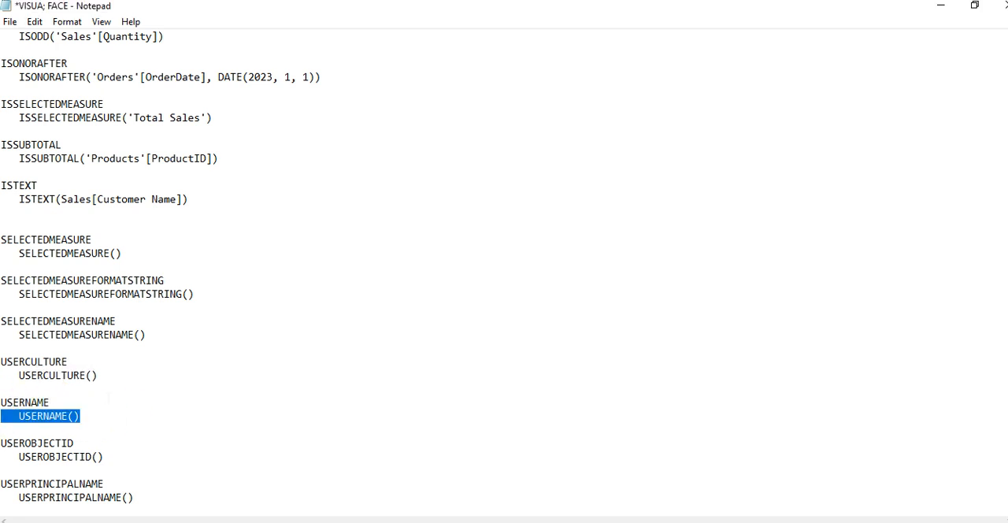
left_click(106, 403)
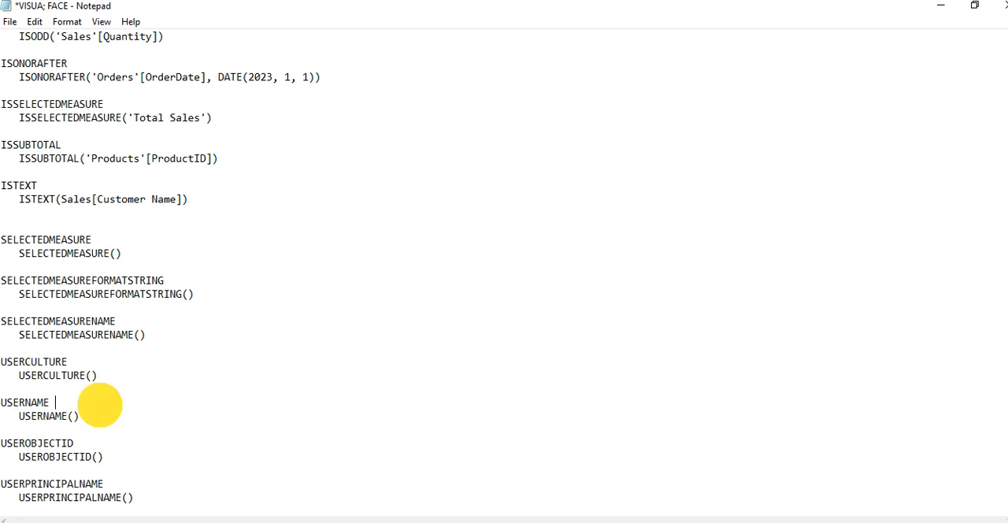
left_click_drag(21, 416, 135, 418)
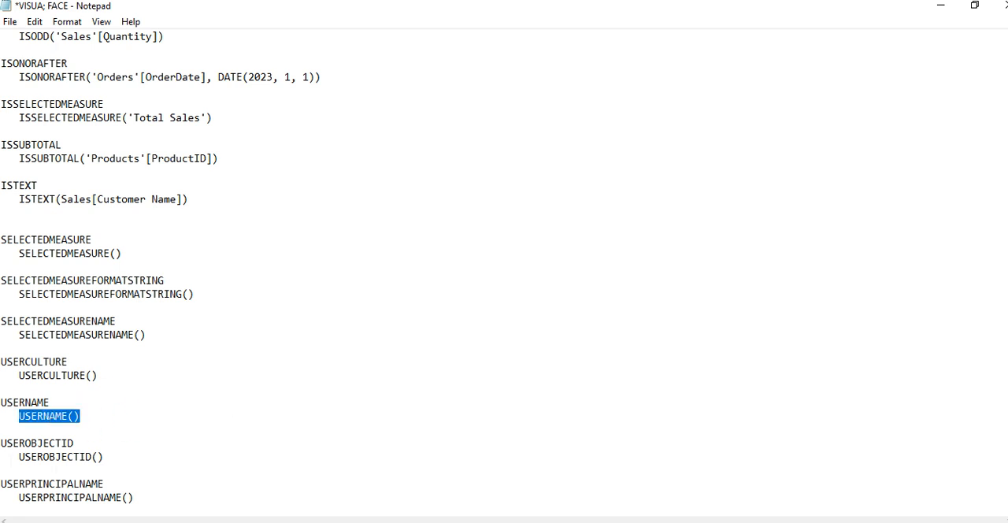
left_click_drag(3, 445, 74, 445)
left_click(59, 450)
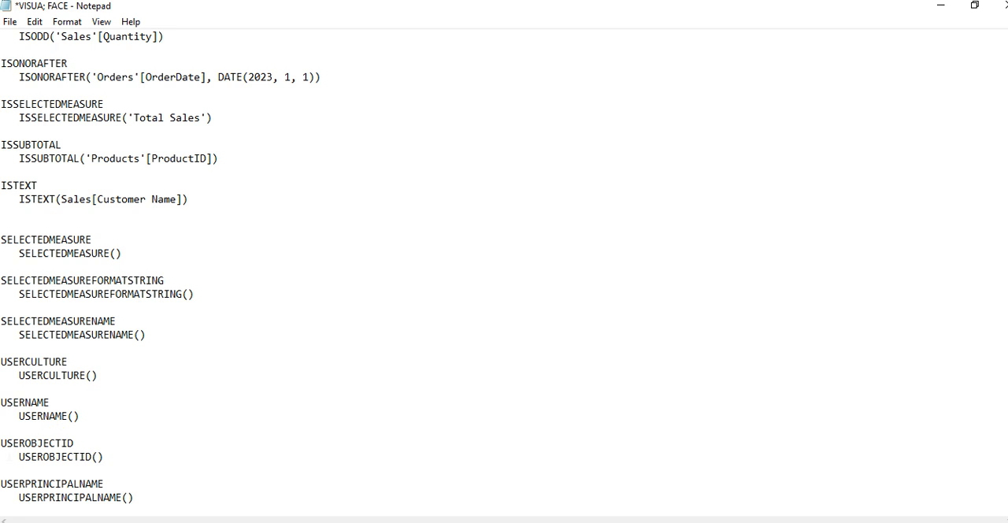
left_click(129, 448)
left_click(160, 494)
- Switch to Power BI Desktop and inspect the formulas of ISCROSSFILTERED, CONTAINSSTRING and containes in the sales table
key("alt+Tab")
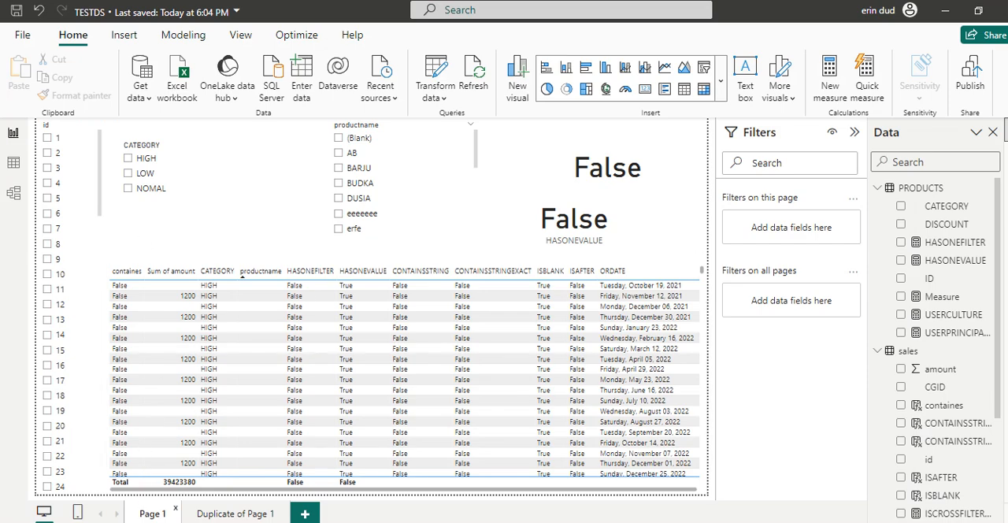
left_click(145, 515)
scroll(944, 382, "down", 3)
left_click(948, 356)
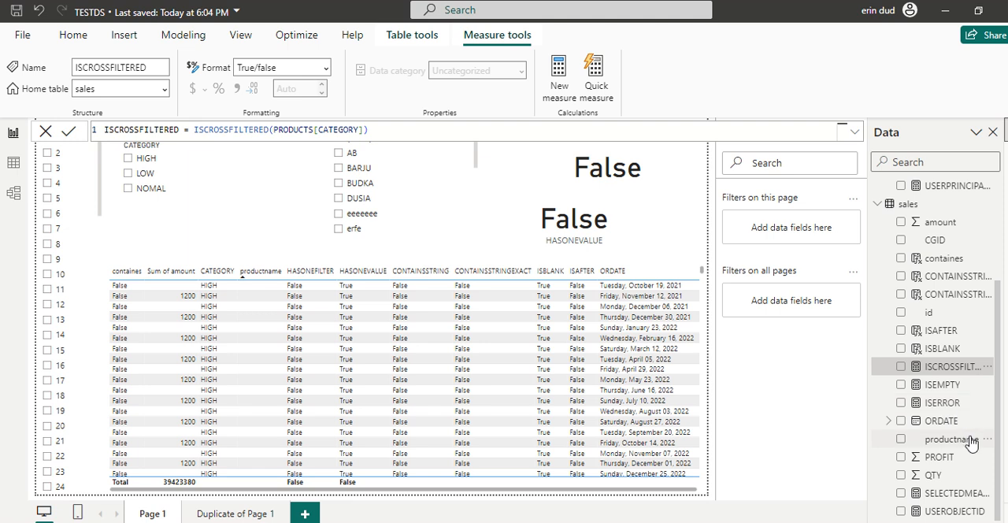
left_click_drag(998, 479, 998, 506)
left_click(939, 421)
left_click(931, 274)
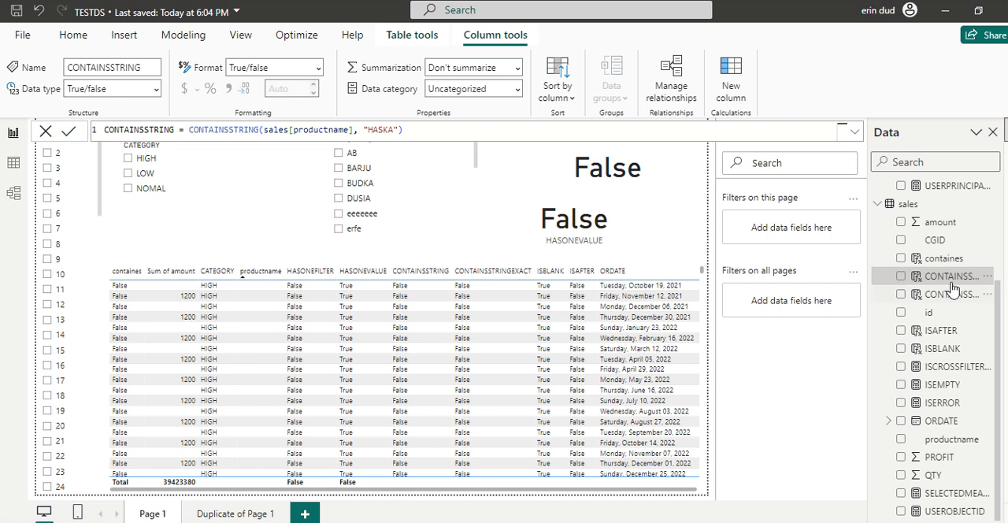
left_click(937, 259)
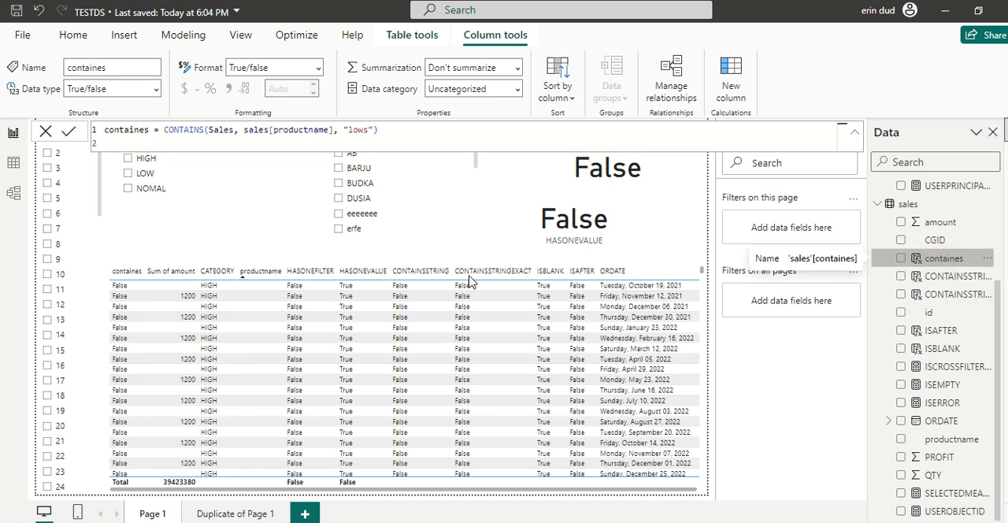
left_click(207, 492)
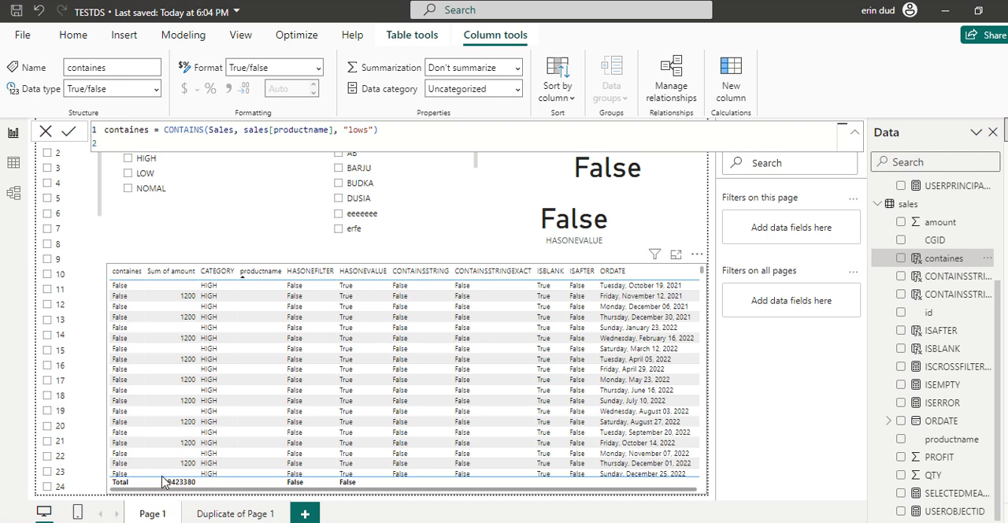
left_click(929, 258)
- Show the sales table's rows in Table view and display the CONTAINSSTRING column's formula
left_click(9, 163)
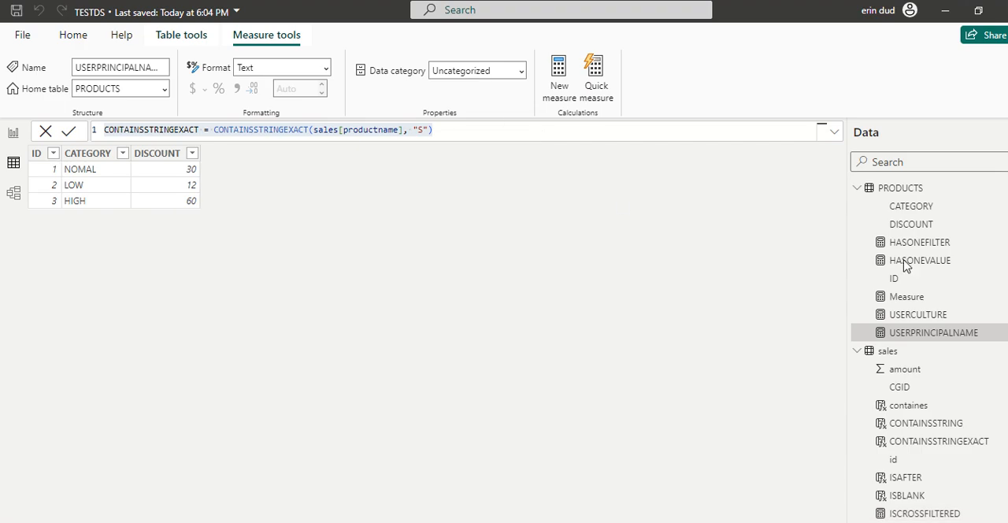
left_click(902, 352)
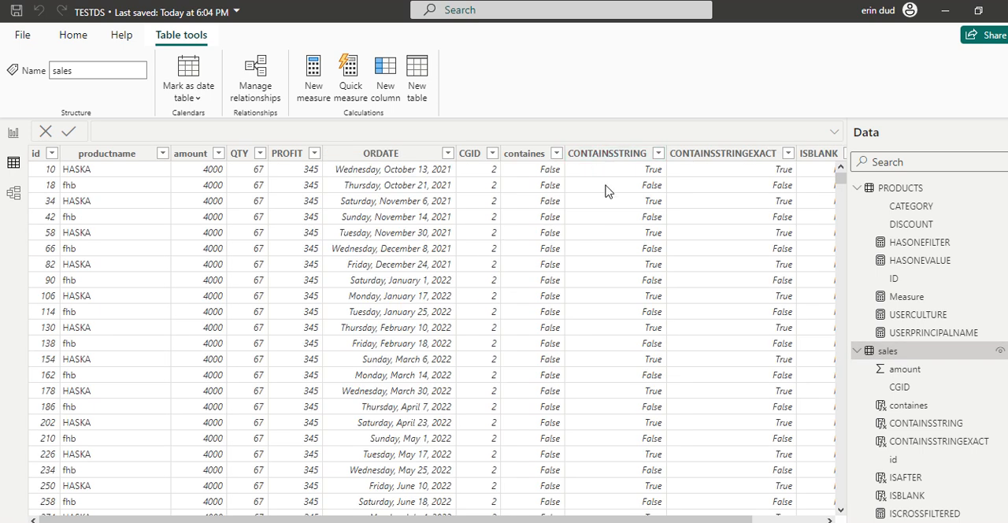
left_click(607, 153)
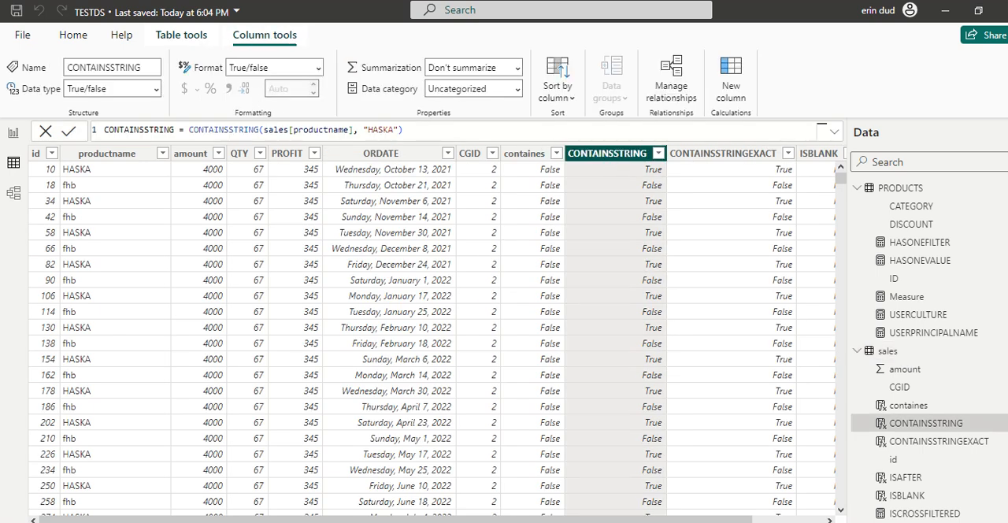
- Display the containes column's formula, check its rows, and shorten the search text in the CONTAINS formula to "low"
left_click(518, 152)
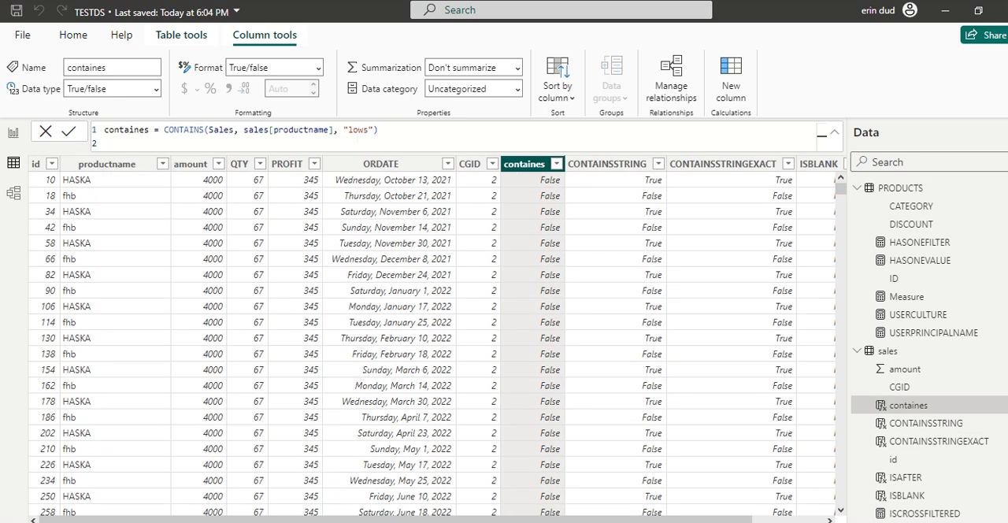
double_click(358, 129)
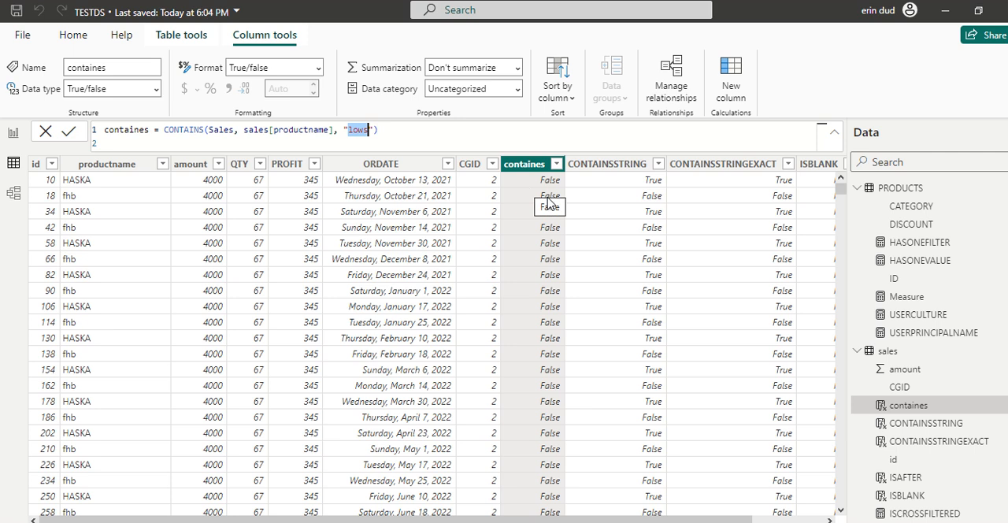
scroll(547, 326, "down", 2)
scroll(545, 322, "up", 2)
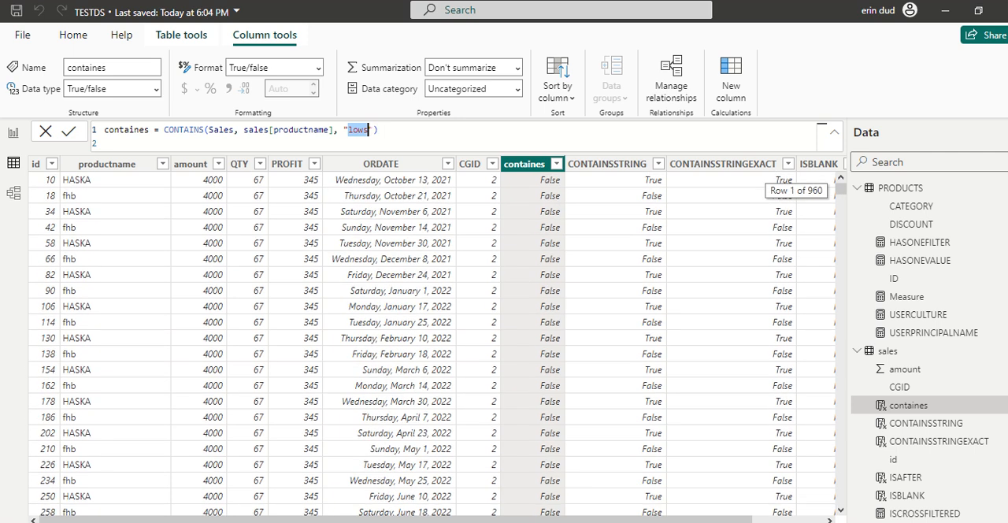
left_click(368, 130)
left_click(370, 132)
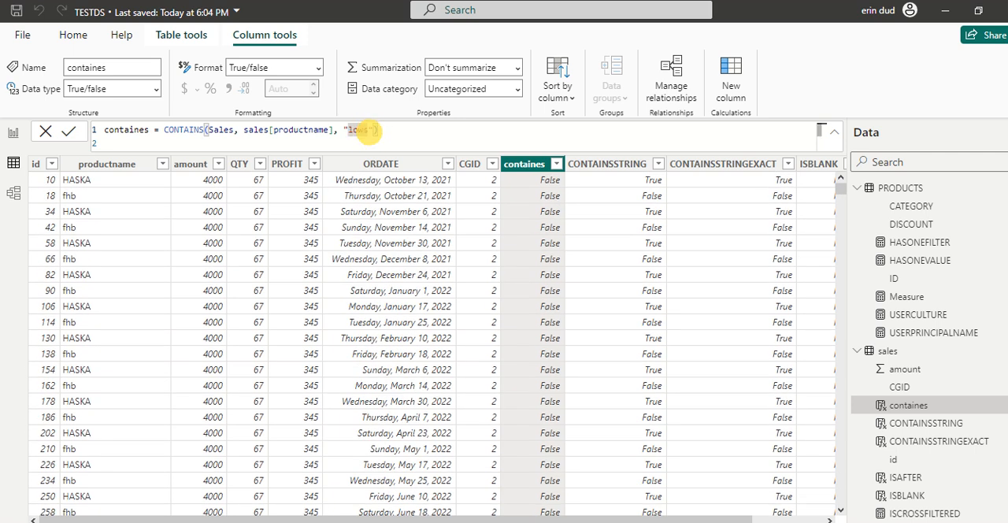
key("BackSpace")
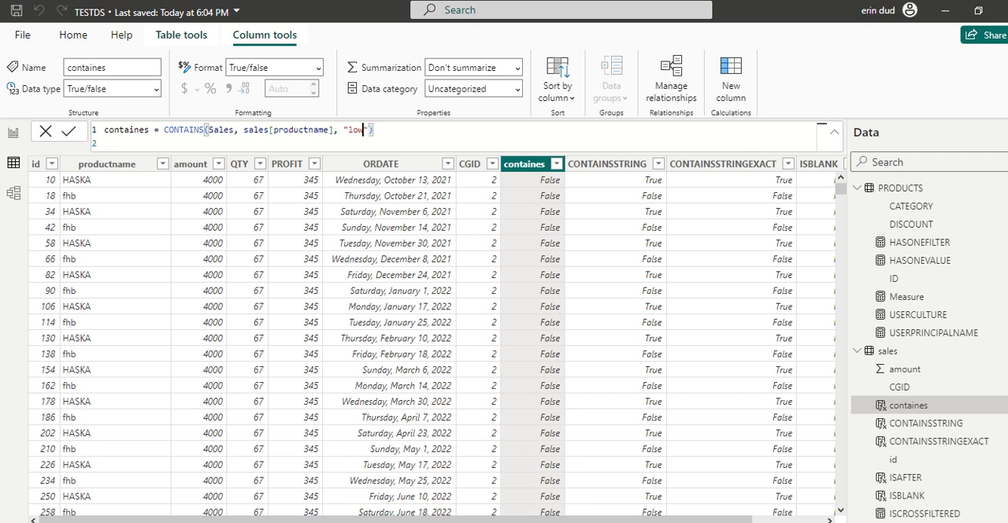
- Replace the search text in the containes column's CONTAINS formula with "FHB" and apply the formula
left_click(404, 132)
double_click(358, 130)
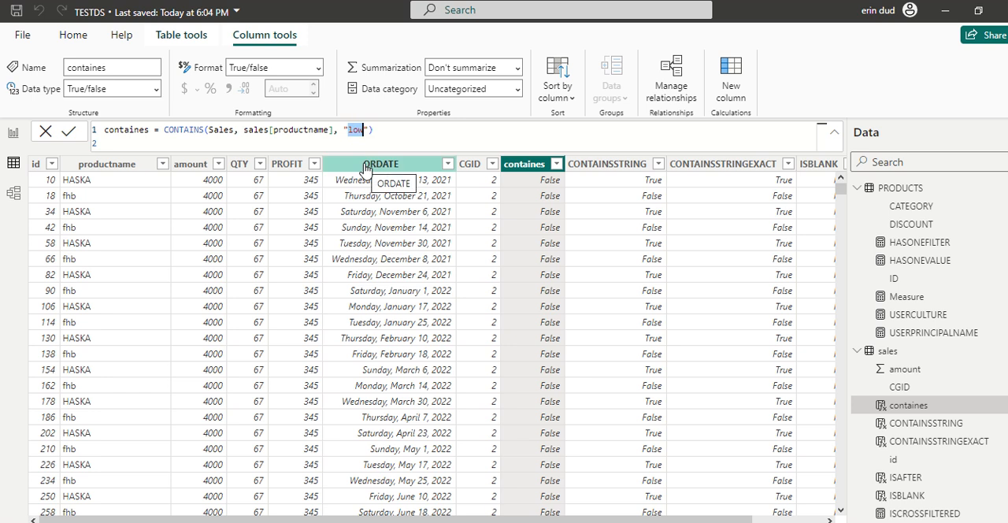
key("BackSpace")
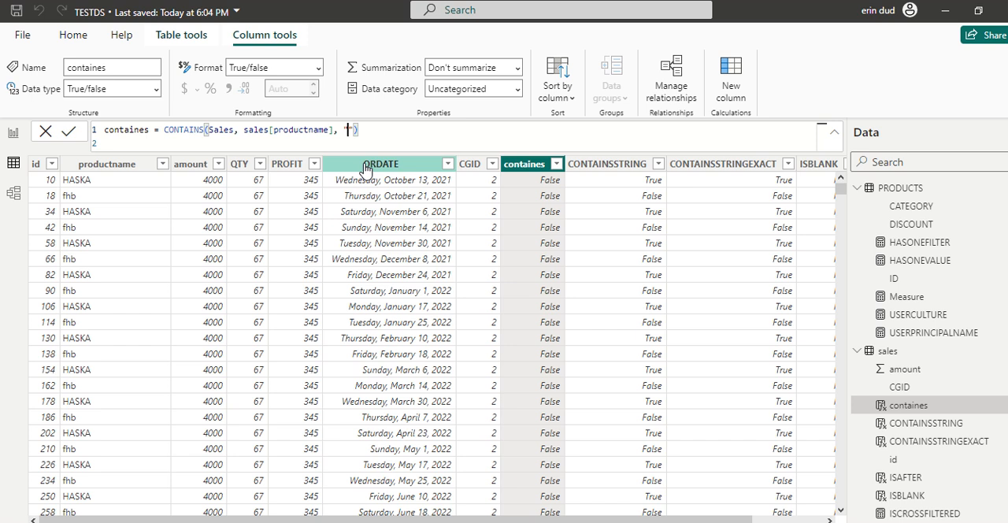
type("FHB")
key("Return")
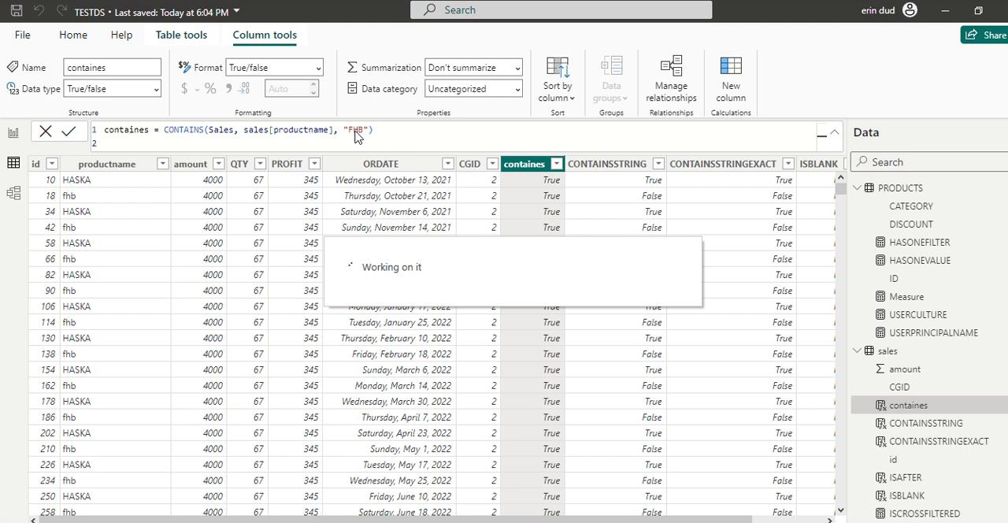
left_click(353, 130)
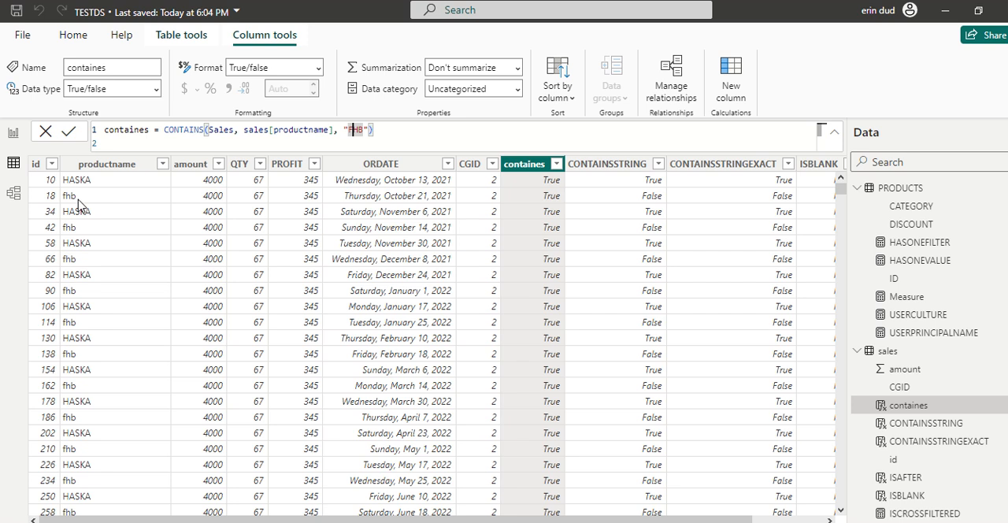
- Inspect the CONTAINSSTRING column's formula, re-enter the last letter of its "HASKA" search text, and apply the formula
left_click(587, 167)
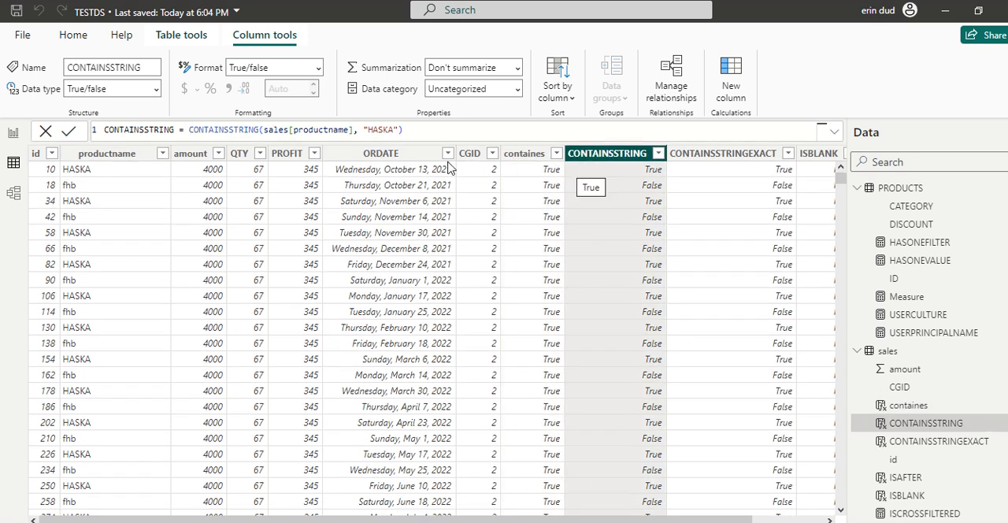
double_click(380, 130)
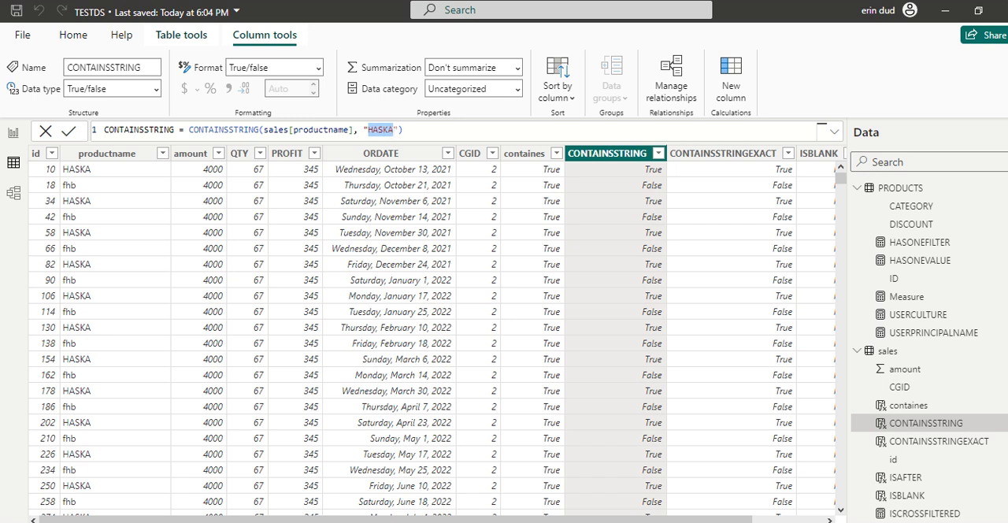
left_click(393, 130)
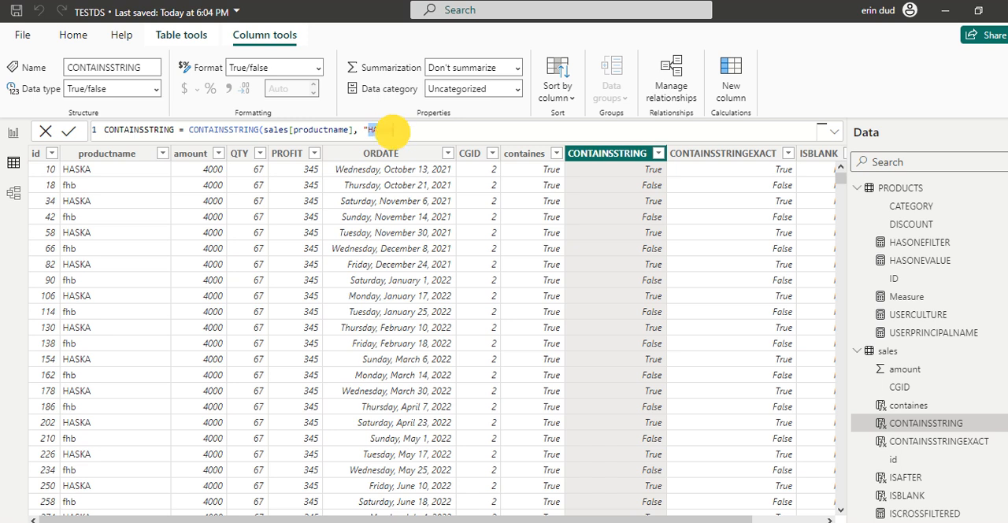
left_click(114, 173)
left_click(606, 152)
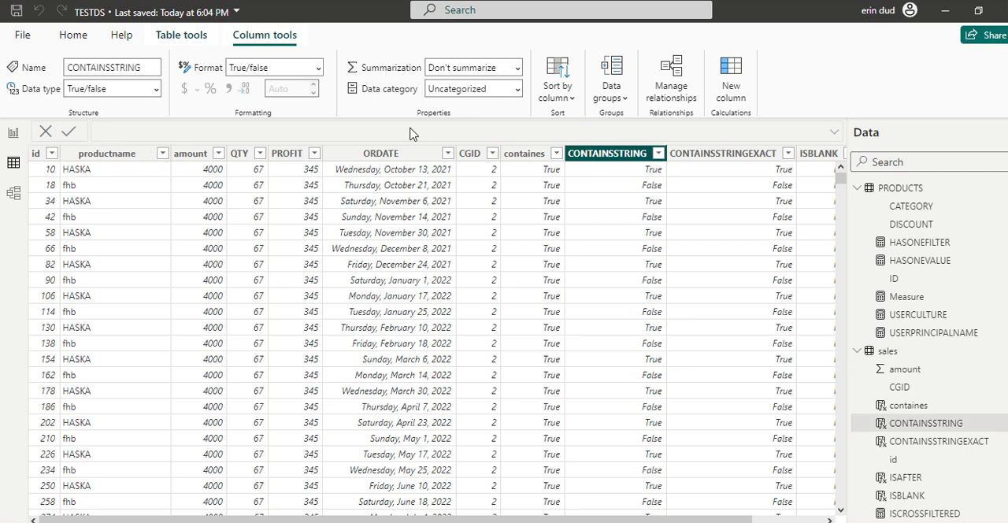
left_click(394, 130)
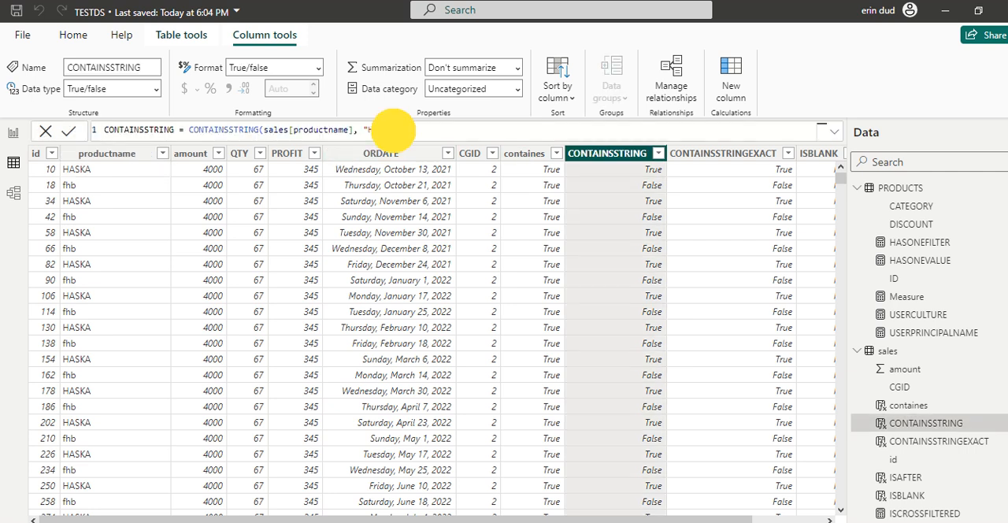
key("BackSpace")
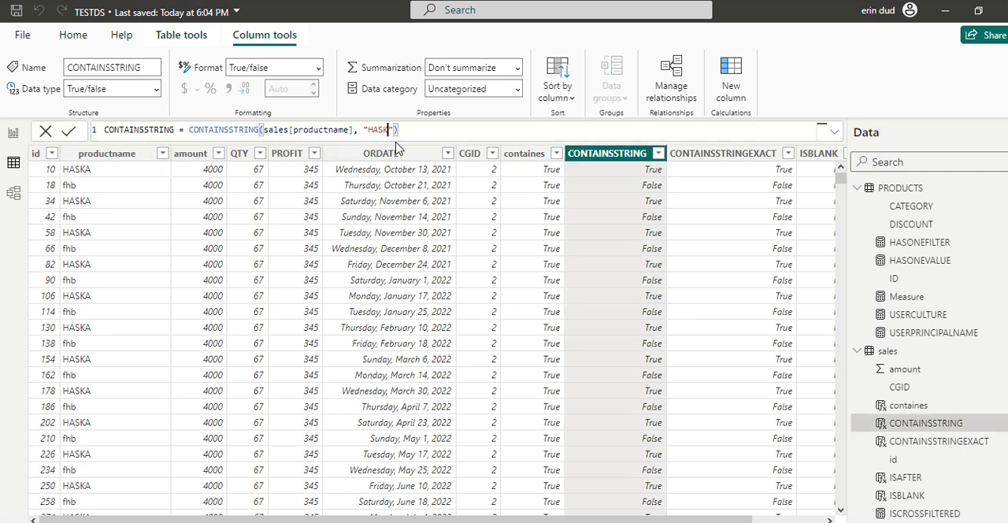
type("a")
left_click(450, 131)
key("Return")
- Inspect the formulas of the CONTAINSSTRINGEXACT and ISBLANK columns in the sales table
left_click(701, 151)
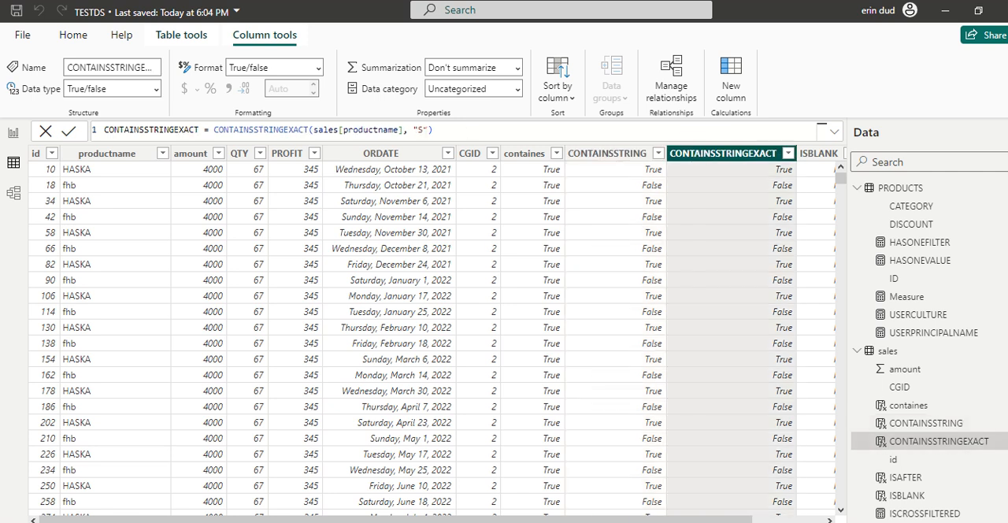
left_click(422, 130)
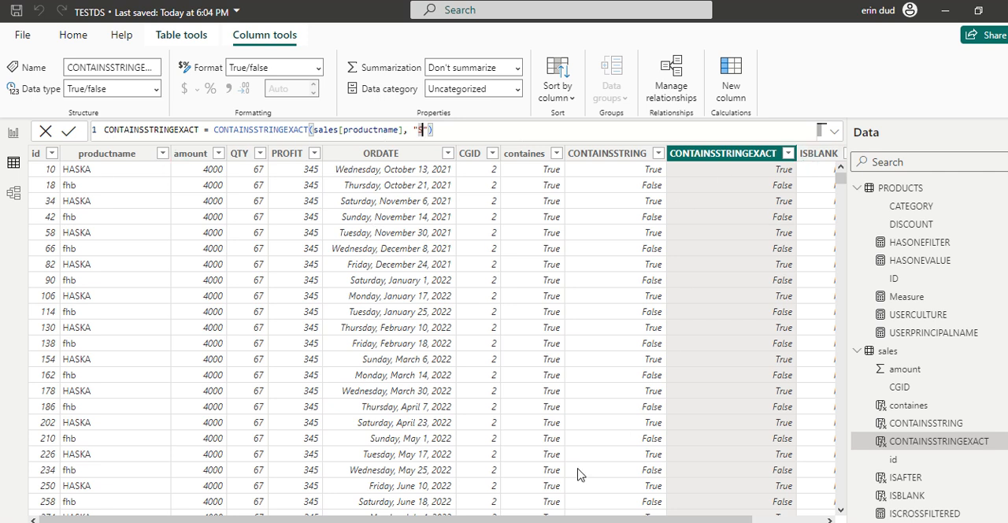
left_click_drag(568, 519, 658, 519)
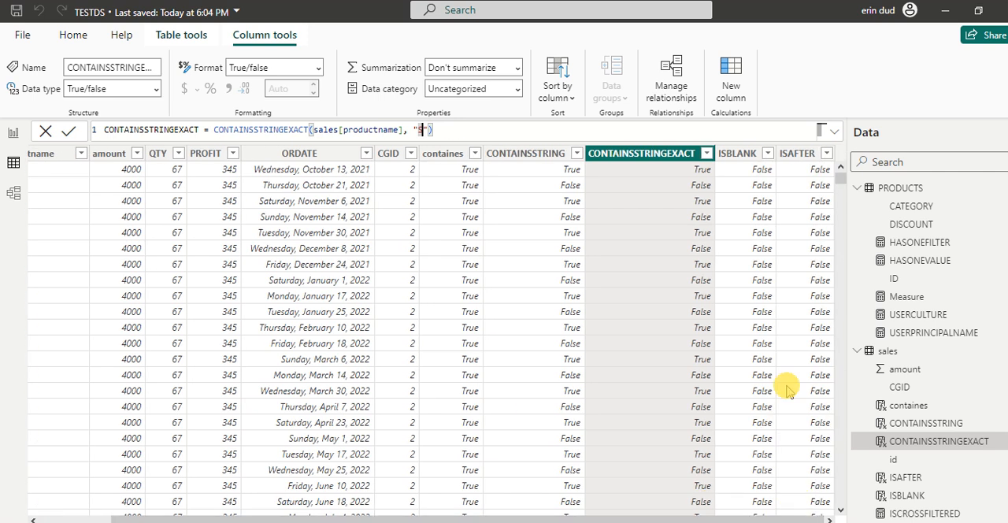
left_click(744, 155)
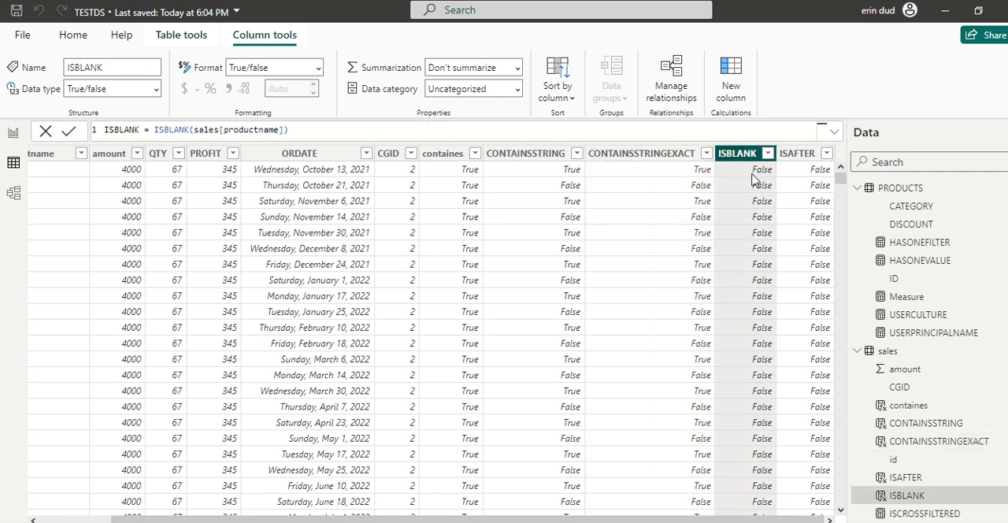
- Compare the ISBLANK column's values with the productname entries across the sales table's rows
scroll(759, 361, "down", 6)
scroll(760, 362, "up", 6)
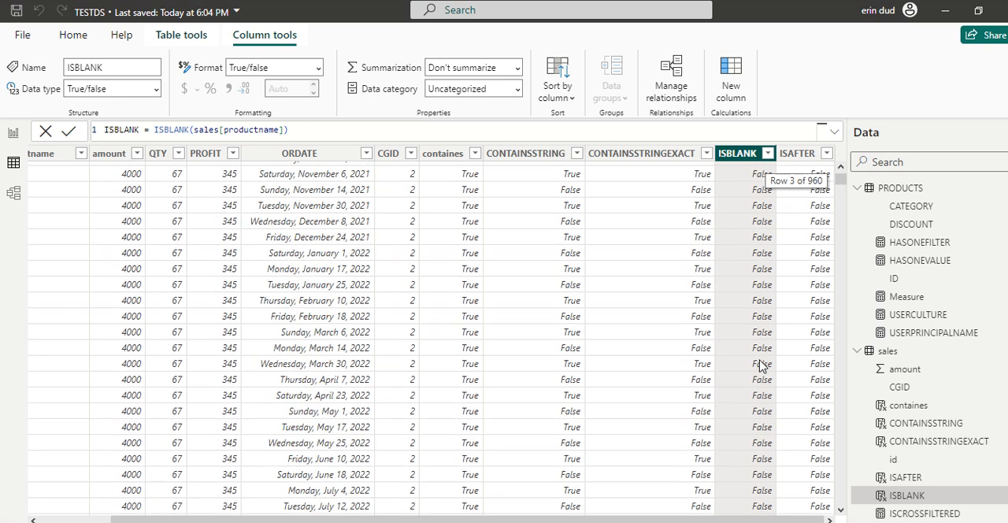
scroll(760, 363, "down", 20)
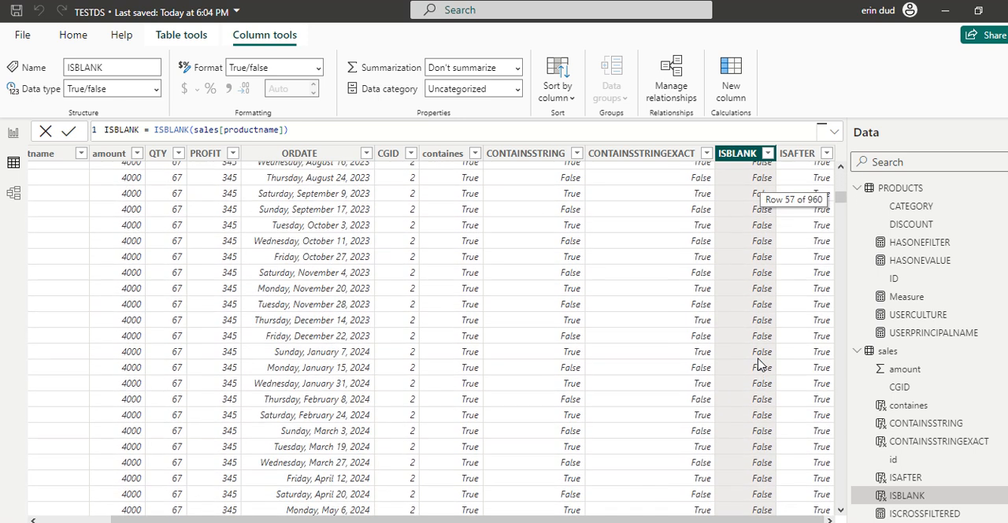
scroll(760, 364, "down", 18)
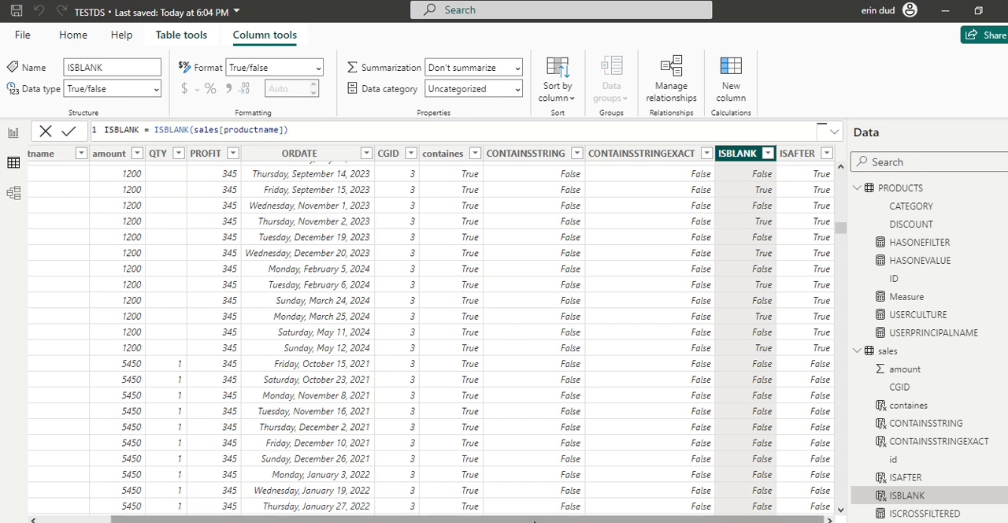
left_click_drag(534, 521, 339, 512)
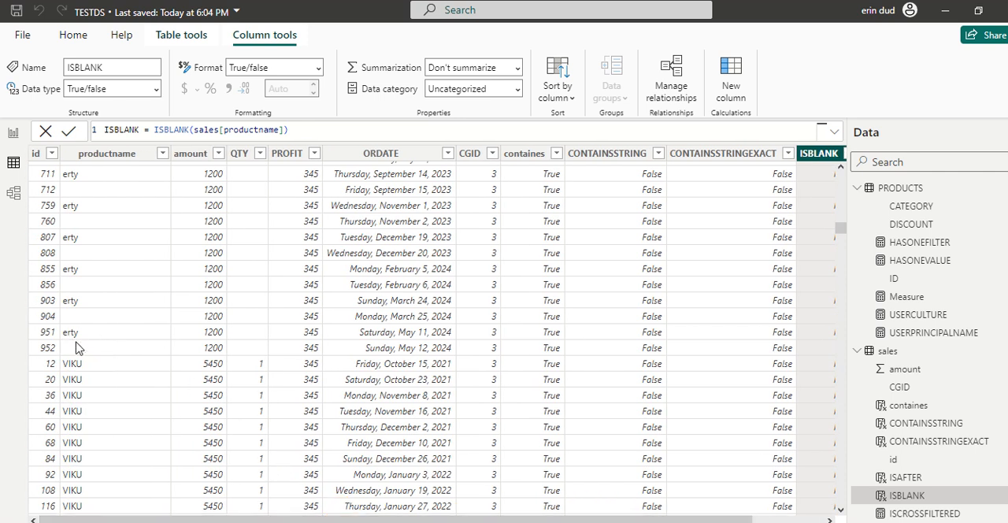
scroll(666, 386, "down", 20)
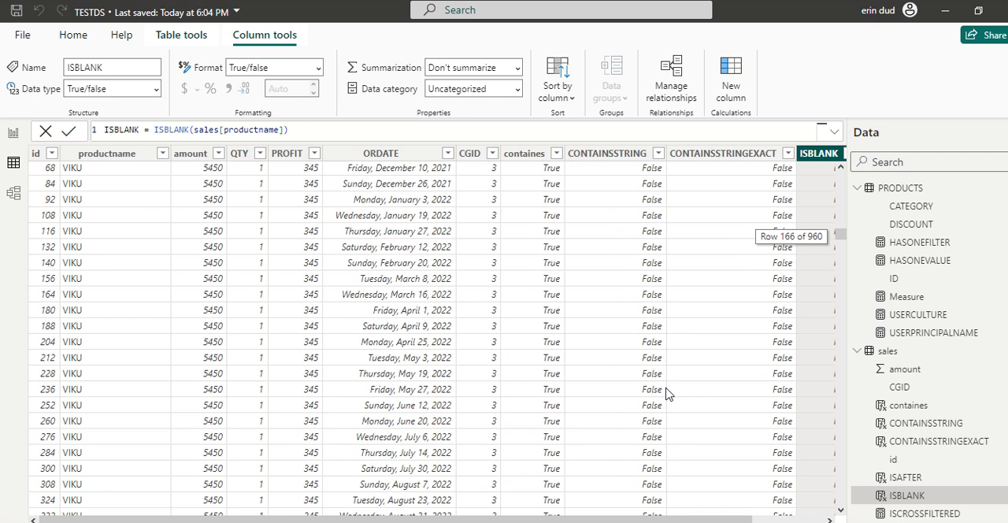
scroll(667, 402, "up", 20)
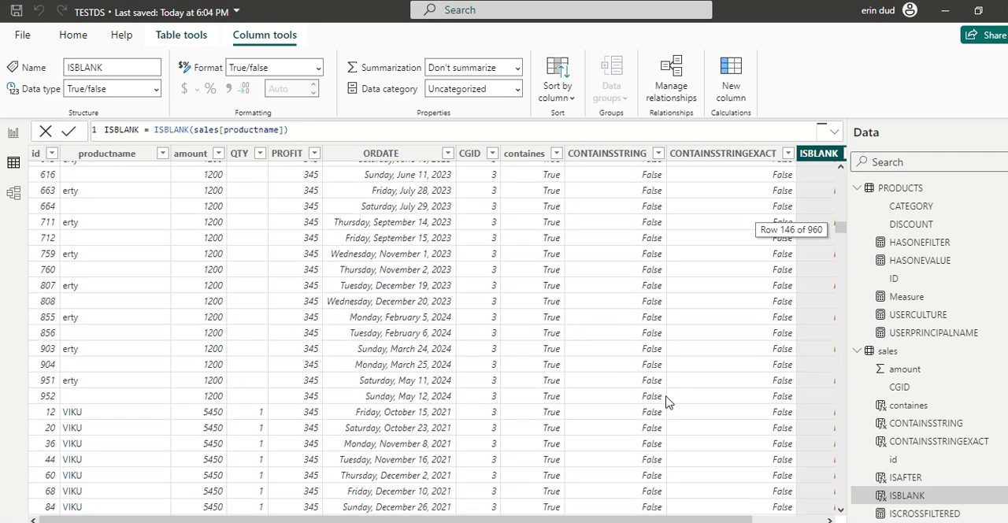
scroll(666, 402, "down", 6)
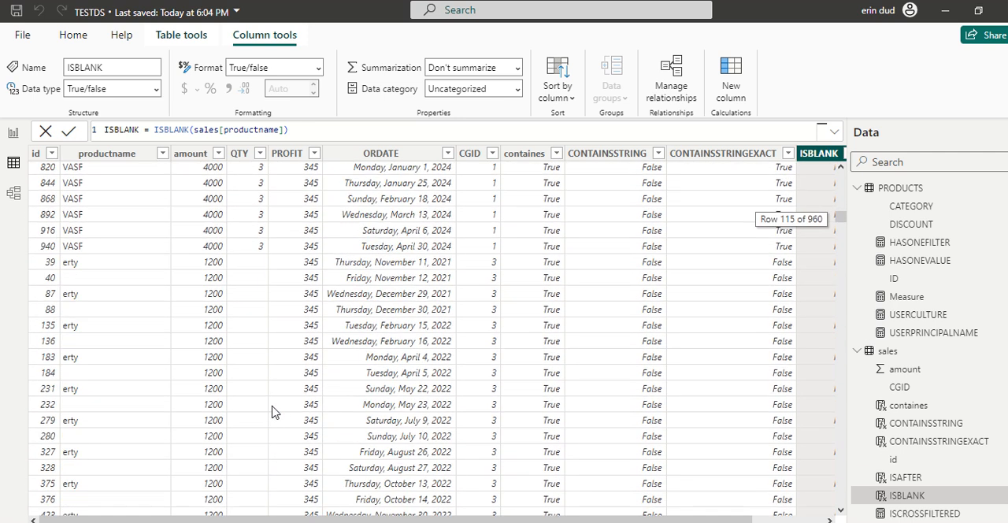
scroll(504, 356, "up", 20)
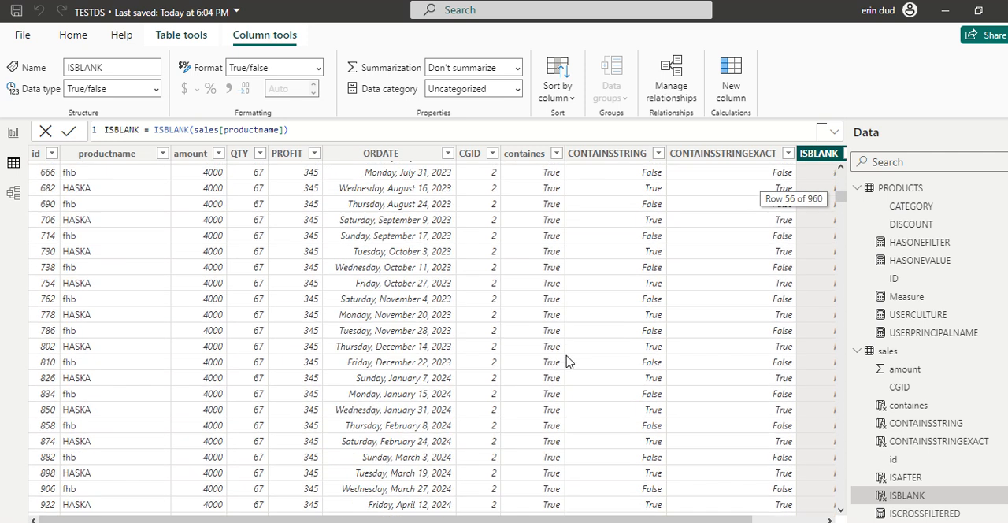
left_click_drag(496, 512, 705, 508)
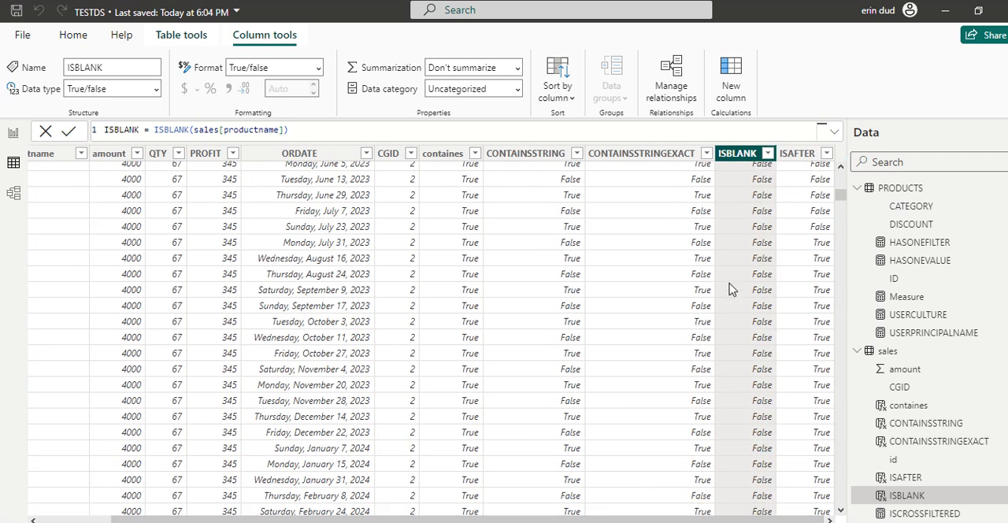
- Show the ISAFTER column's formula and sort the sales table by ORDATE in descending order, viewing it from the first row
left_click(792, 155)
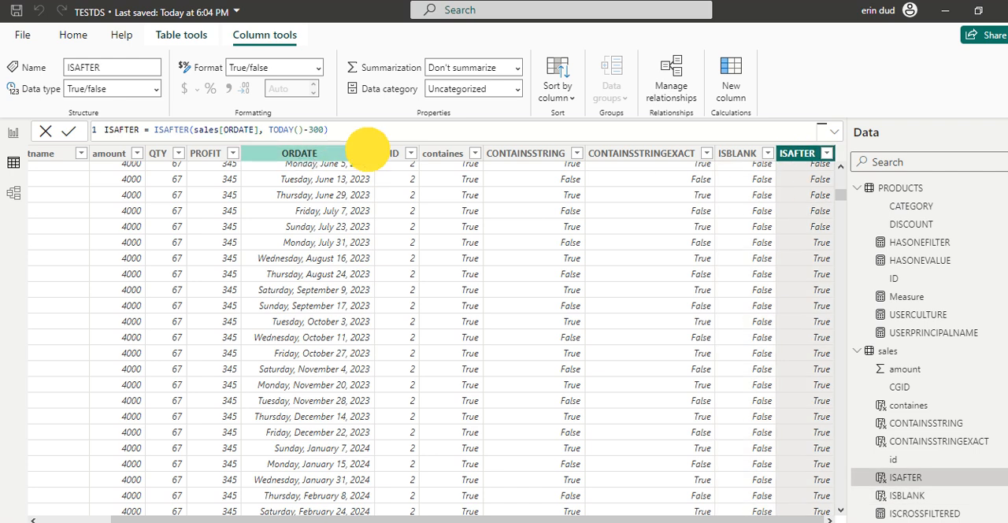
left_click(367, 154)
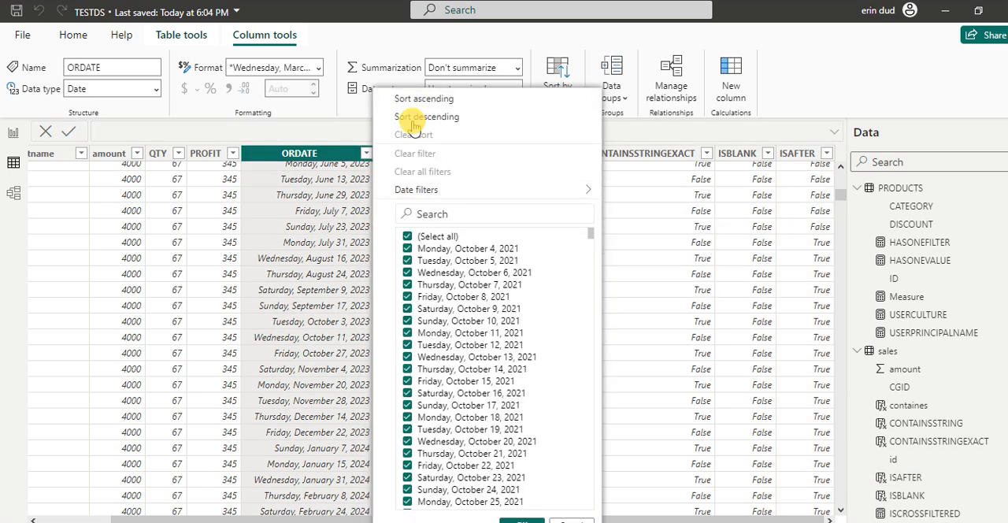
left_click(410, 118)
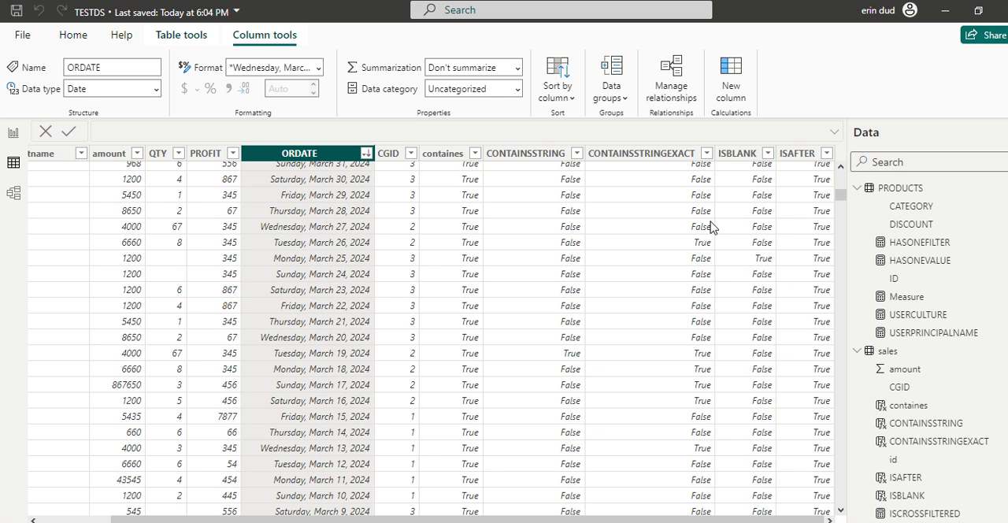
left_click_drag(838, 195, 837, 140)
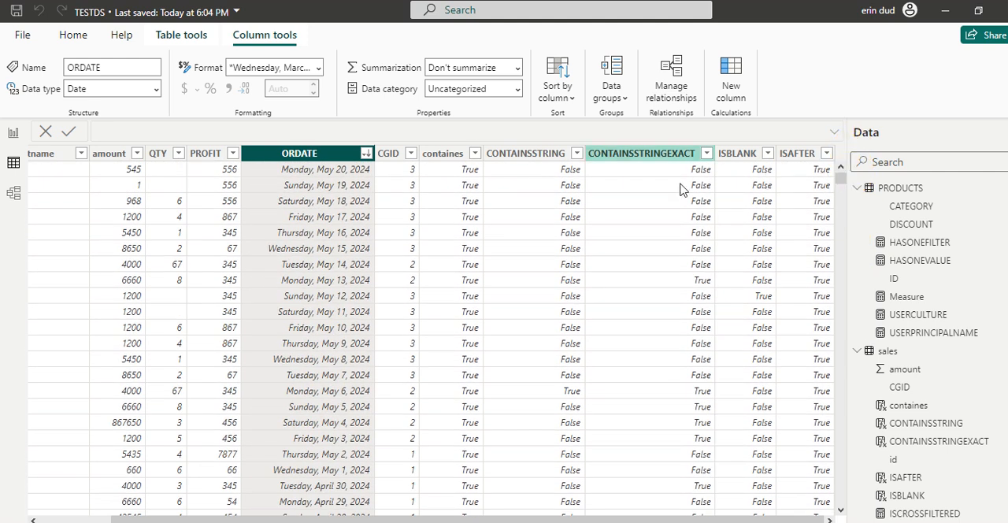
- Switch to Report view and resize the table visual on Page 1, narrowing its right side and extending it upward and to the left
left_click(14, 133)
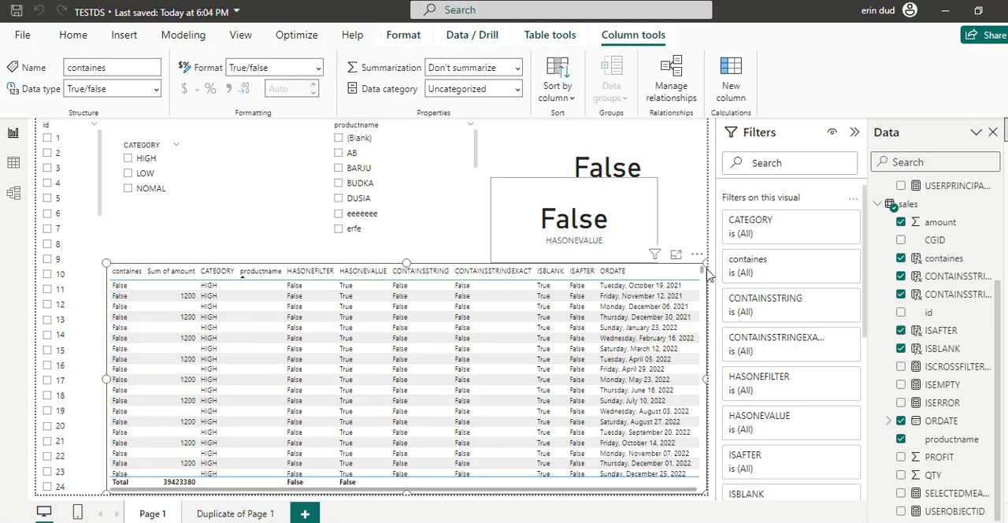
left_click_drag(705, 265, 671, 258)
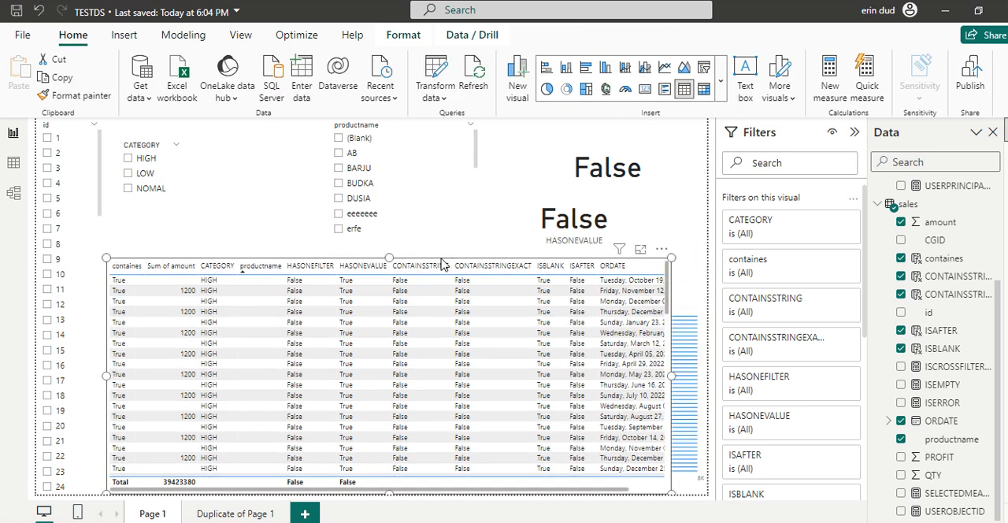
left_click(387, 254)
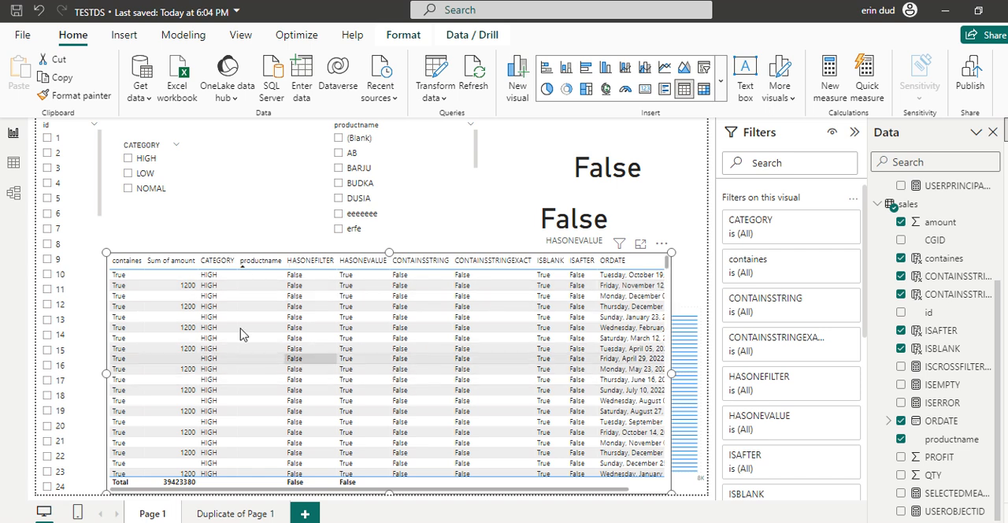
left_click_drag(106, 253, 86, 249)
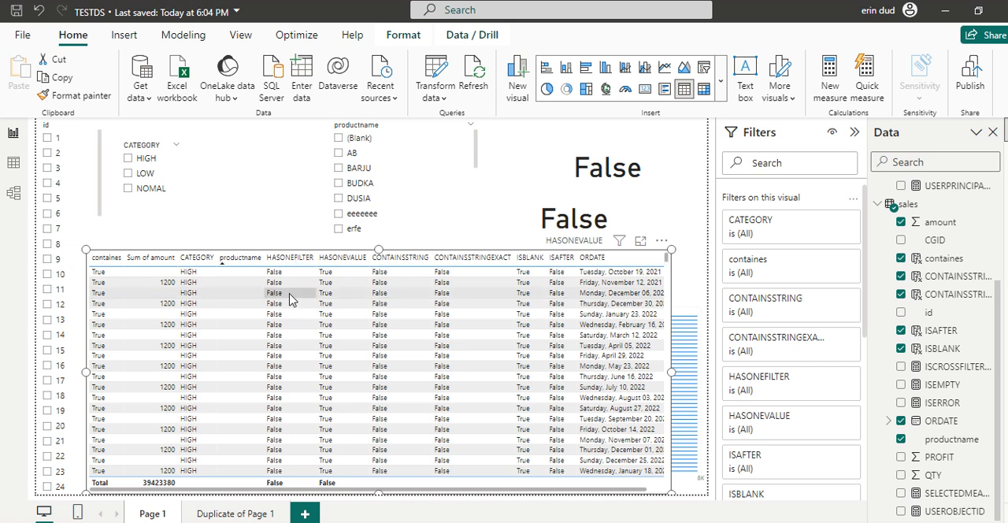
- Show the formula of the HASONEFILTER measure in the PRODUCTS table
scroll(285, 339, "down", 3)
scroll(286, 356, "up", 3)
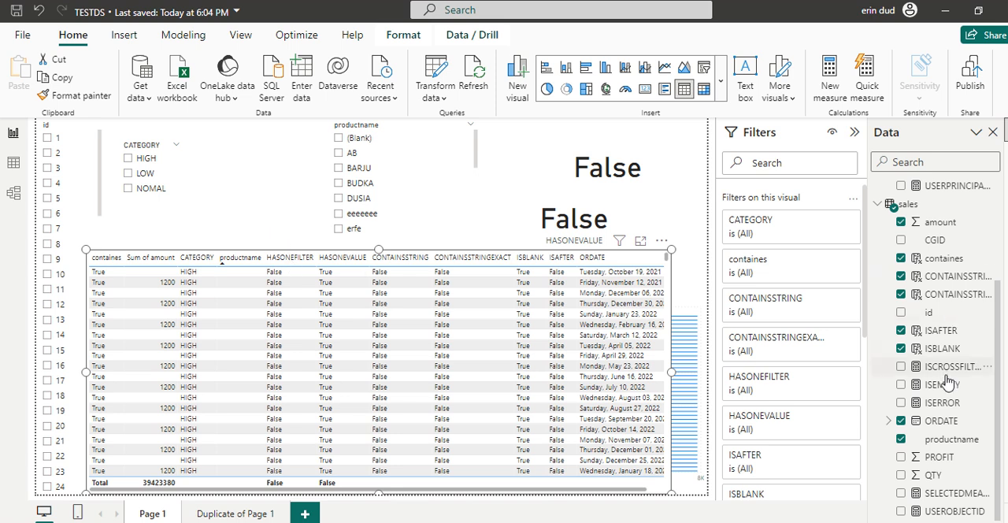
scroll(953, 441, "up", 4)
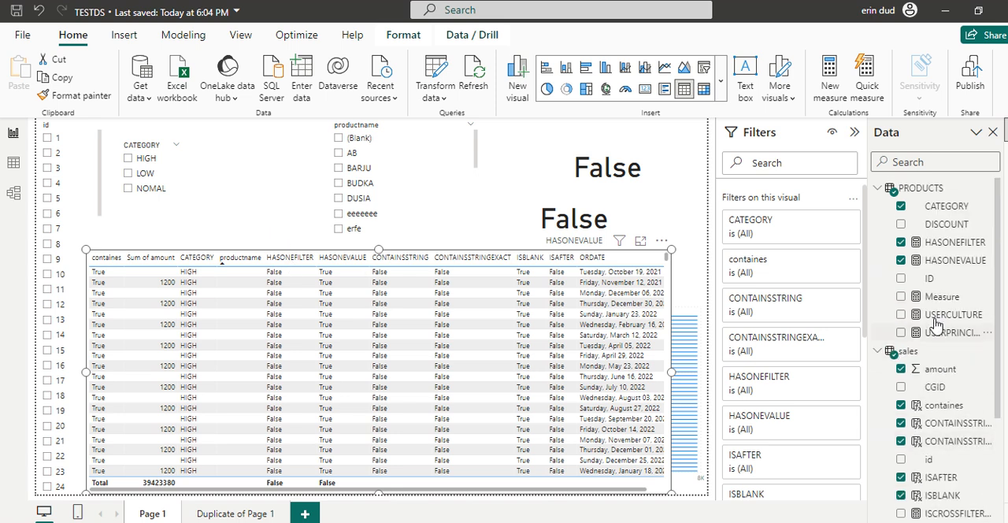
left_click(942, 246)
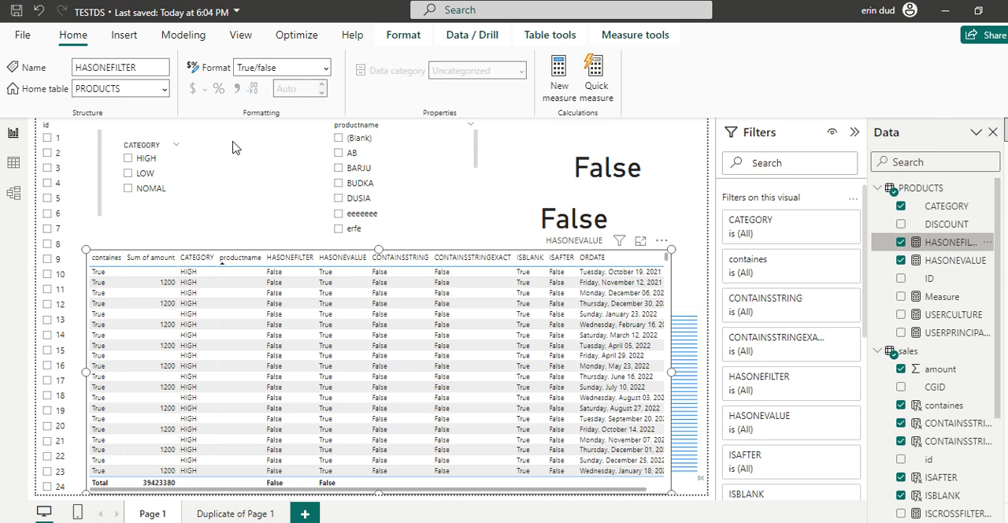
left_click_drag(293, 130, 214, 130)
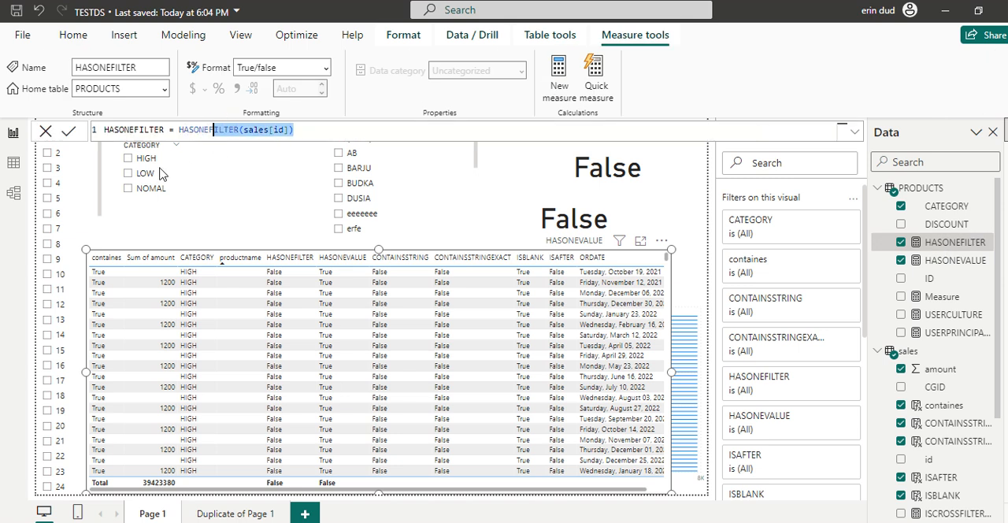
- Test HASONEFILTER by filtering Page 1 to id 4, 12 and 15 in turn, and clear the id filter
left_click(48, 186)
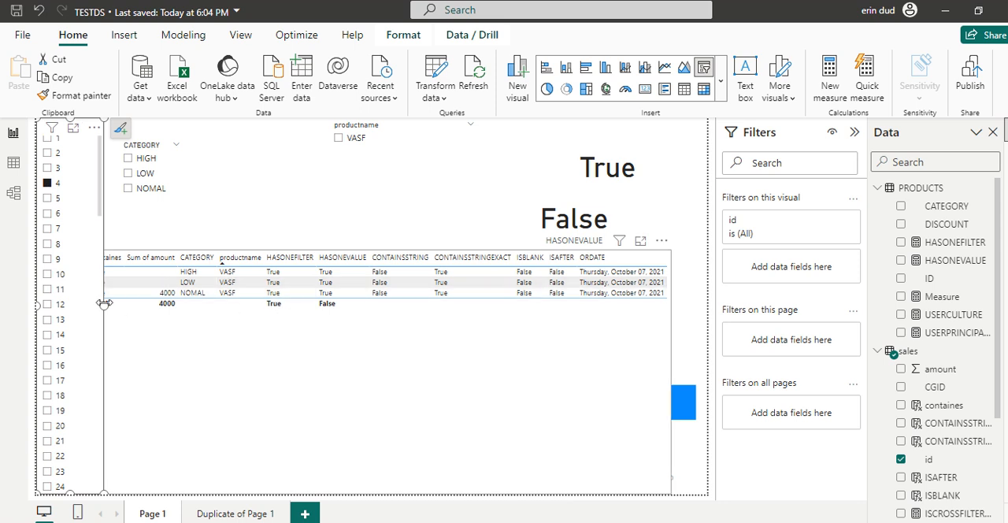
left_click(60, 307)
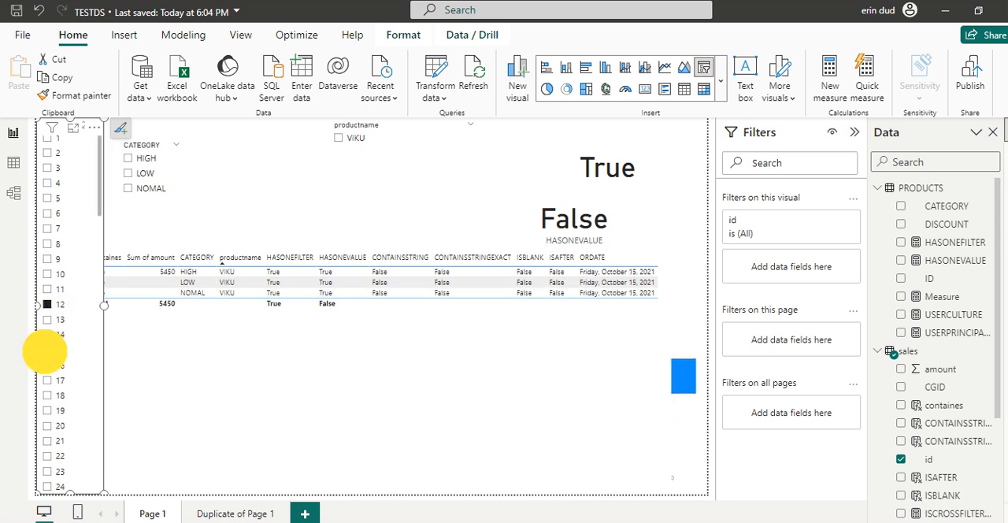
left_click(47, 351)
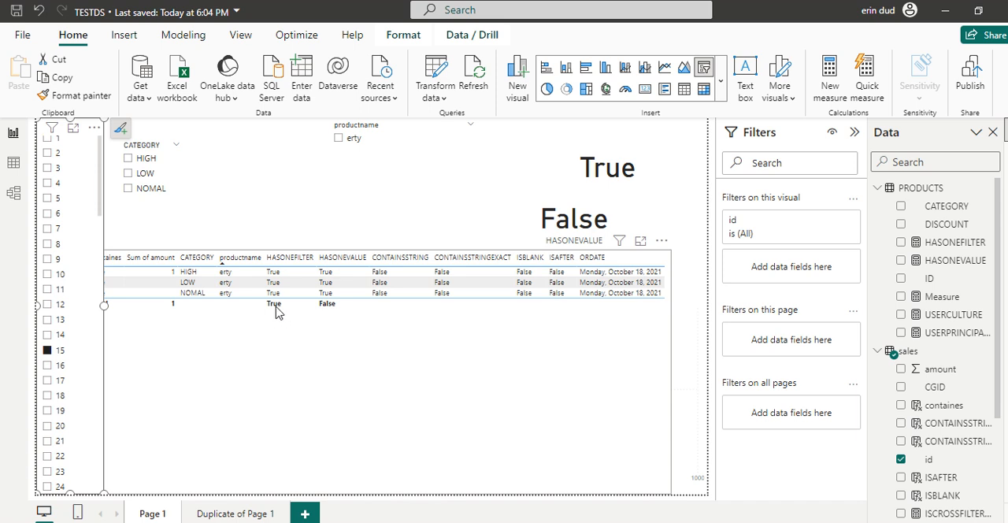
left_click(60, 353)
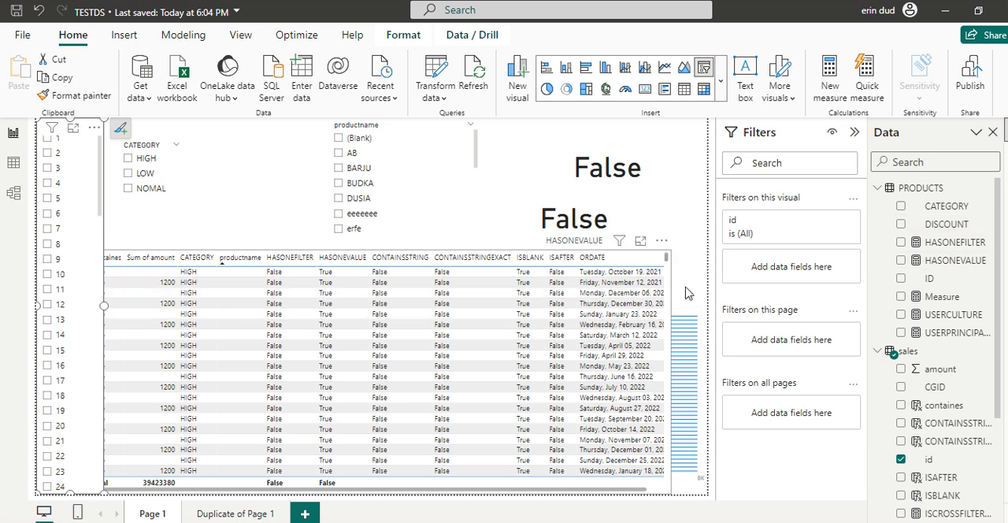
- Show the HASONEVALUE measure's formula and test it by filtering CATEGORY to HIGH and LOW in turn, clearing the filter at the end
left_click_drag(668, 260, 680, 264)
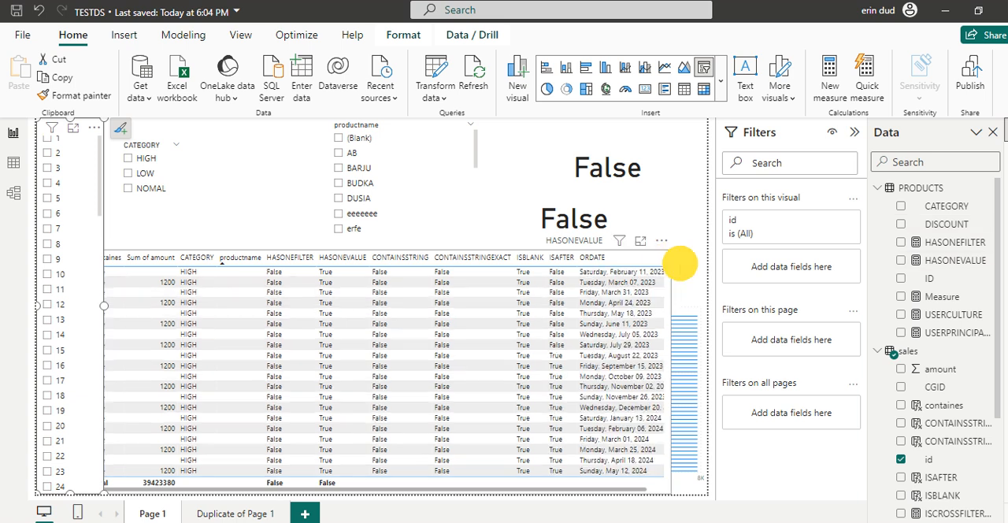
left_click(930, 266)
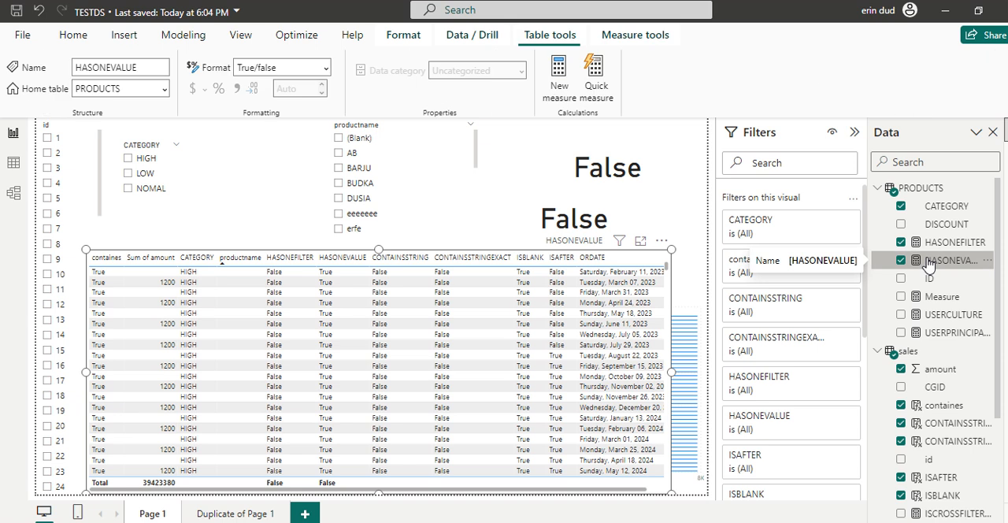
left_click_drag(293, 127, 318, 130)
left_click(142, 164)
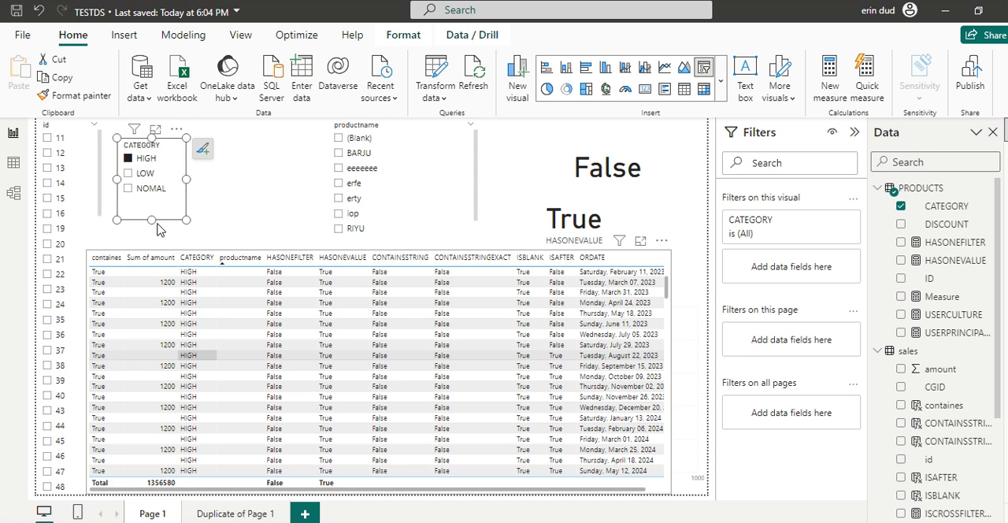
left_click(144, 176)
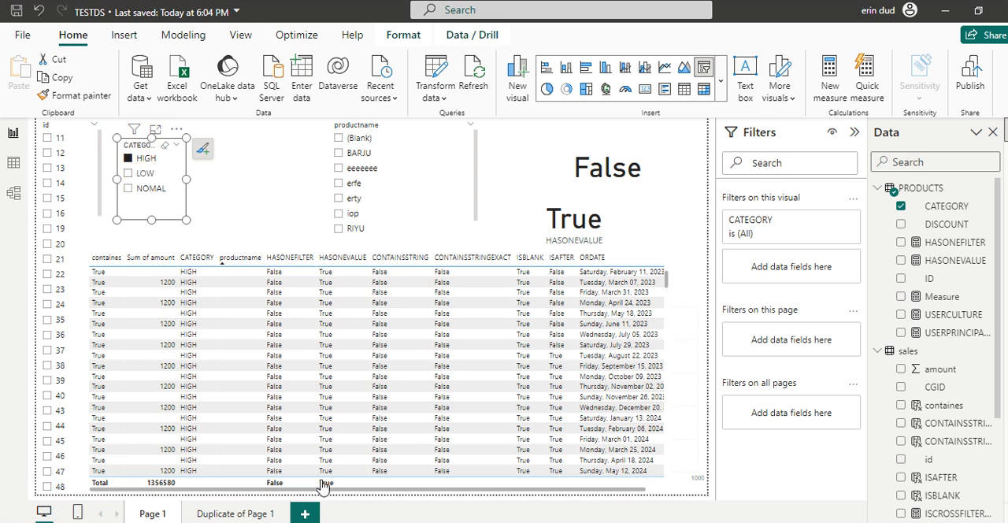
left_click(147, 177)
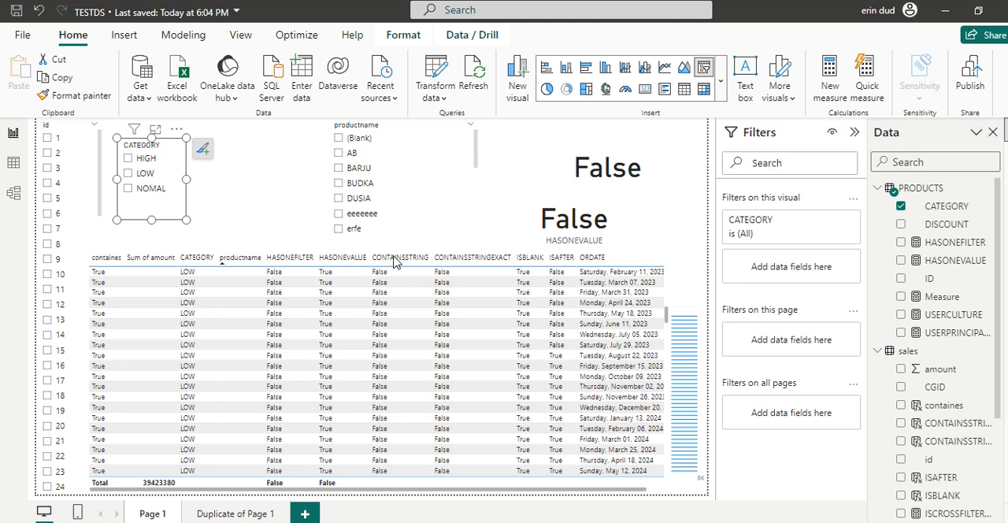
- Compare the ISBLANK and ISAFTER values with the productname and ORDATE entries across the table visual's rows
left_click(670, 256)
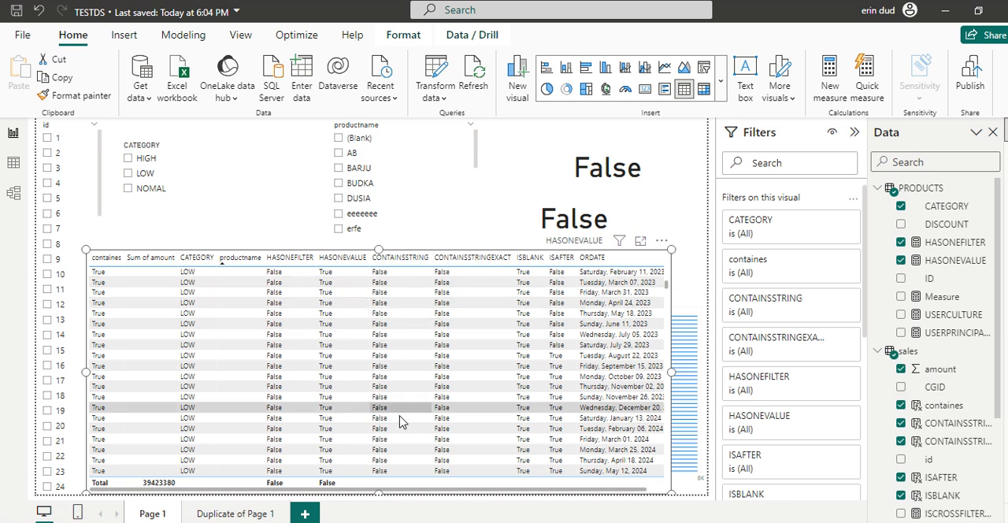
scroll(400, 423, "up", 6)
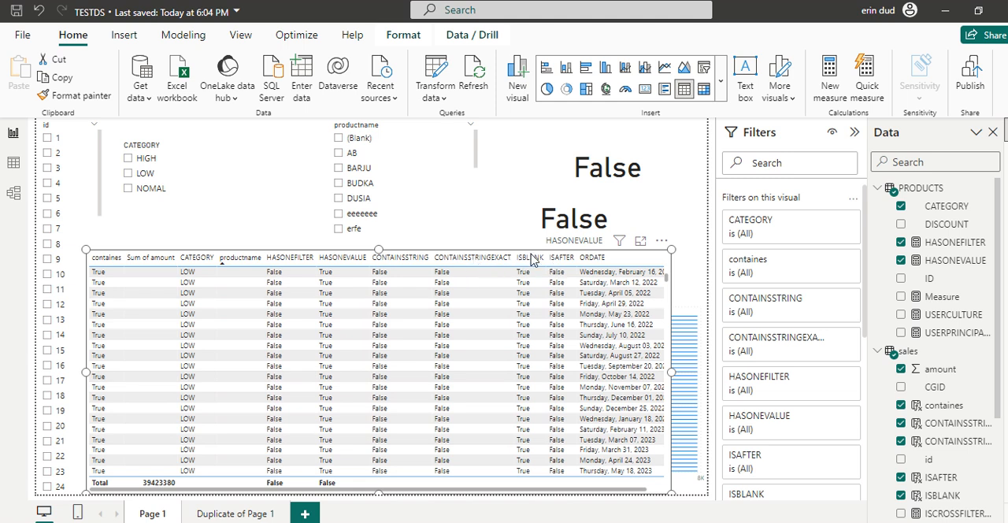
scroll(524, 386, "down", 10)
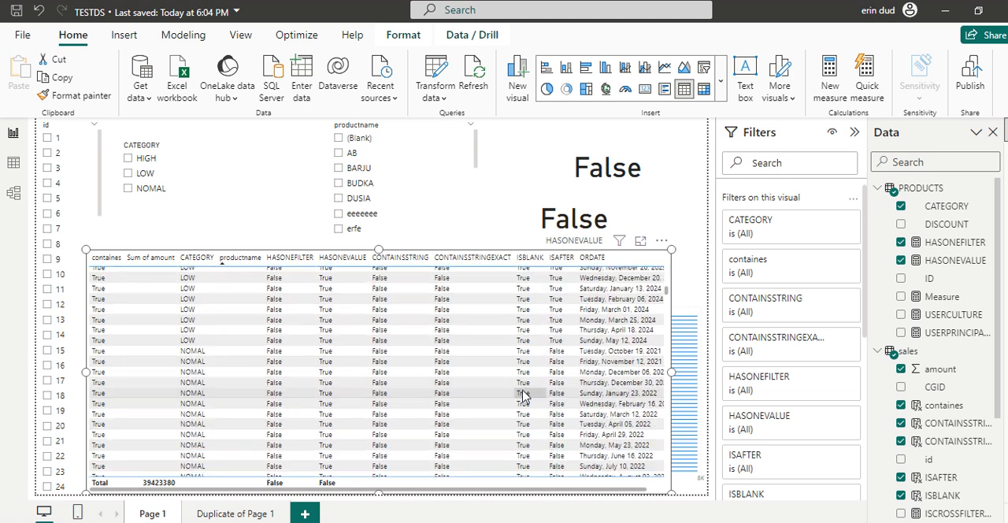
scroll(524, 396, "down", 10)
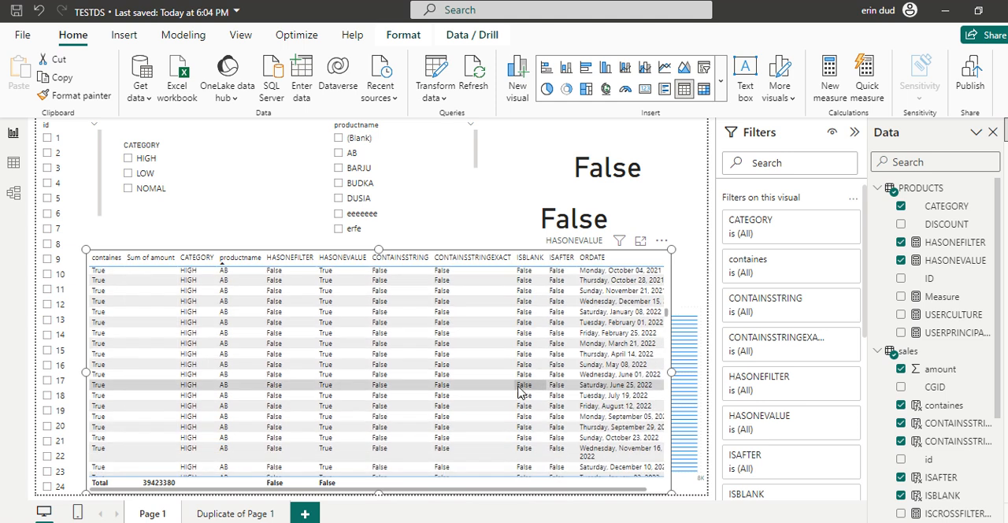
scroll(552, 362, "up", 4)
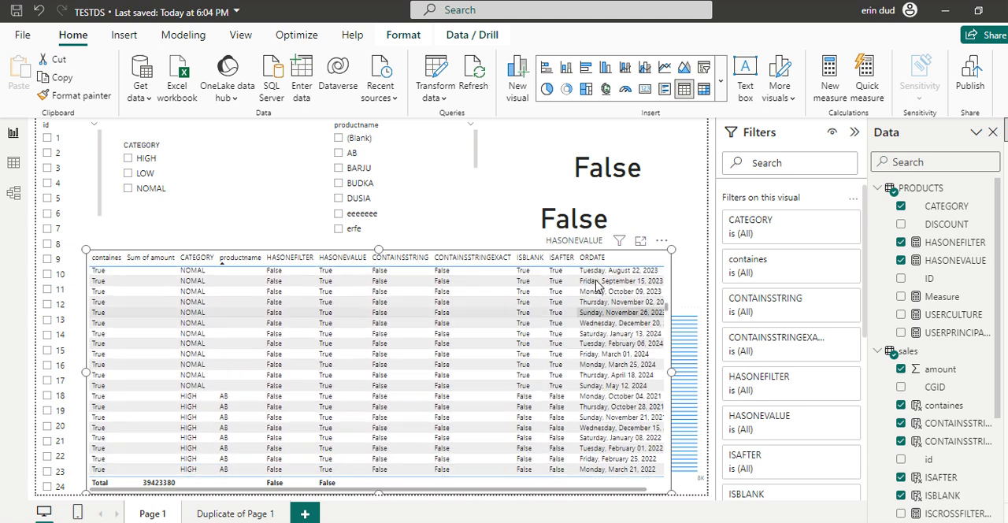
scroll(605, 347, "up", 4)
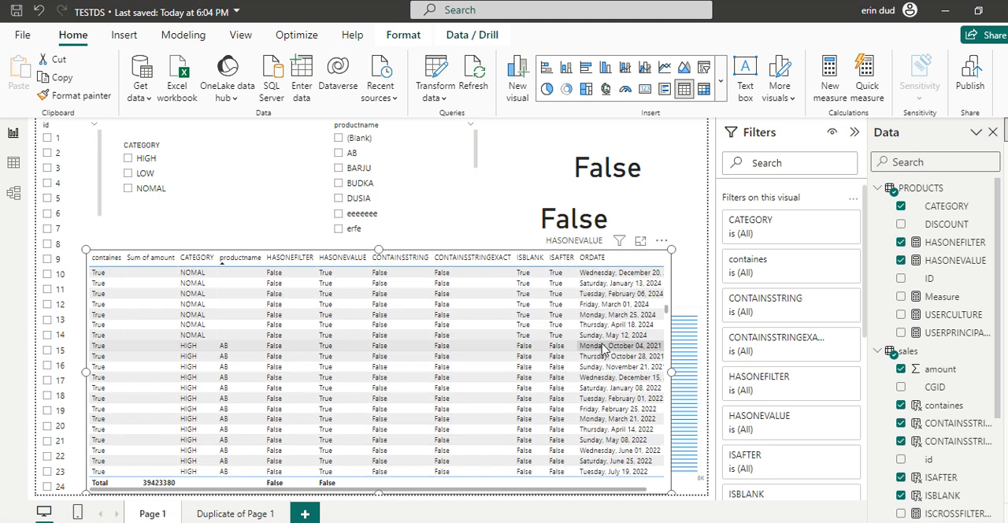
scroll(605, 347, "up", 4)
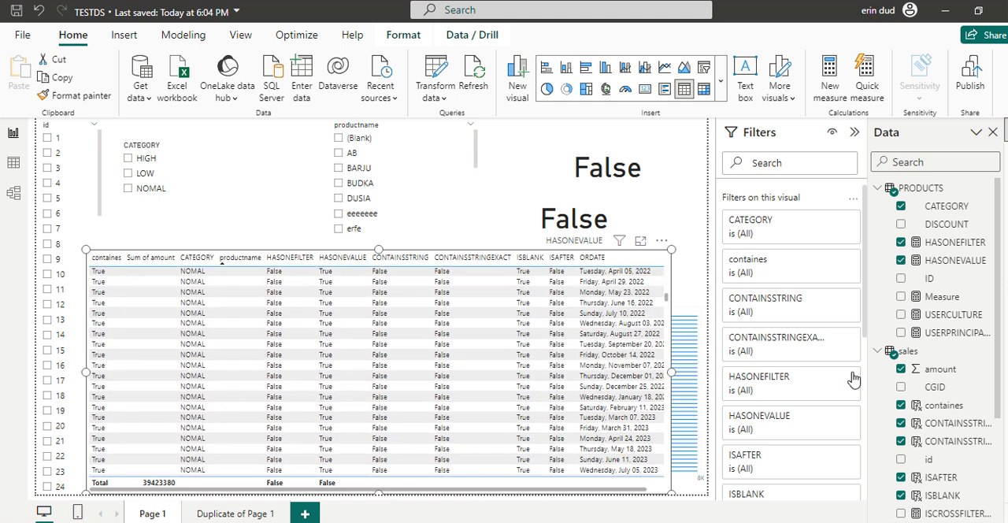
- Inspect the ISAFTER column's formula in the sales table, and close it by selecting the HASONEFILTER card
scroll(903, 427, "down", 2)
left_click(924, 423)
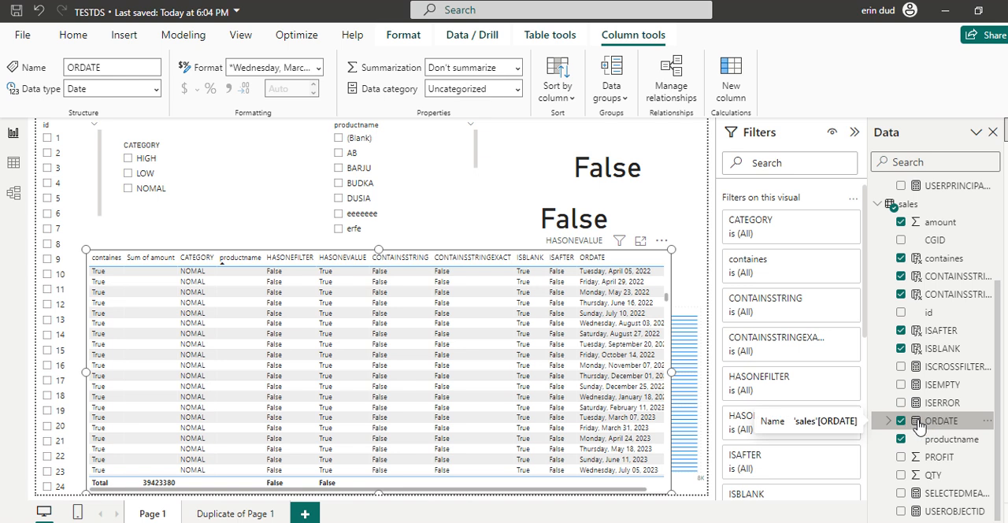
left_click(934, 329)
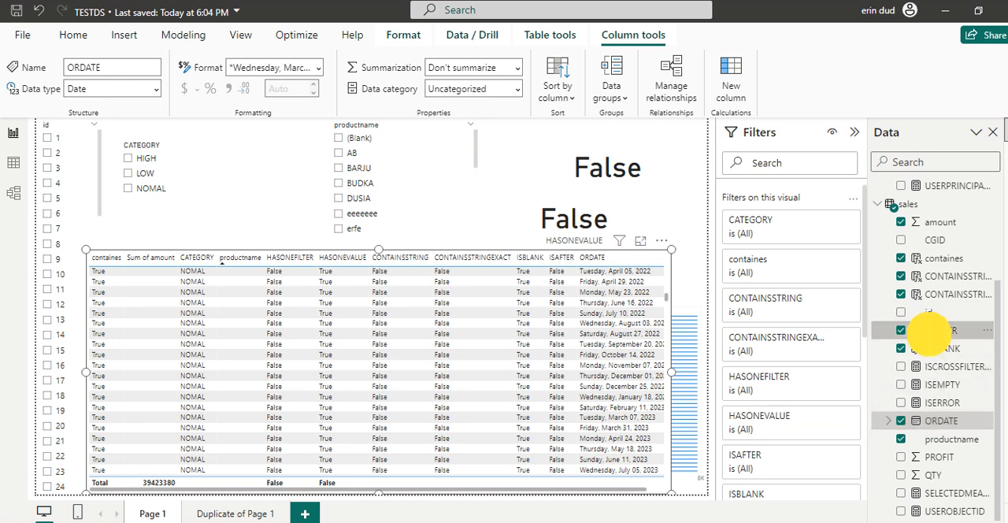
left_click(330, 129)
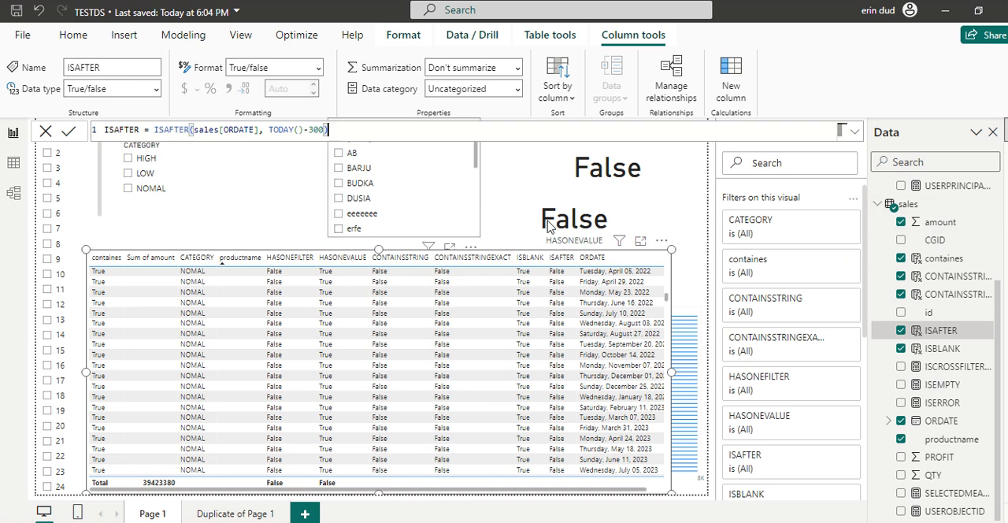
left_click(574, 214)
left_click(573, 162)
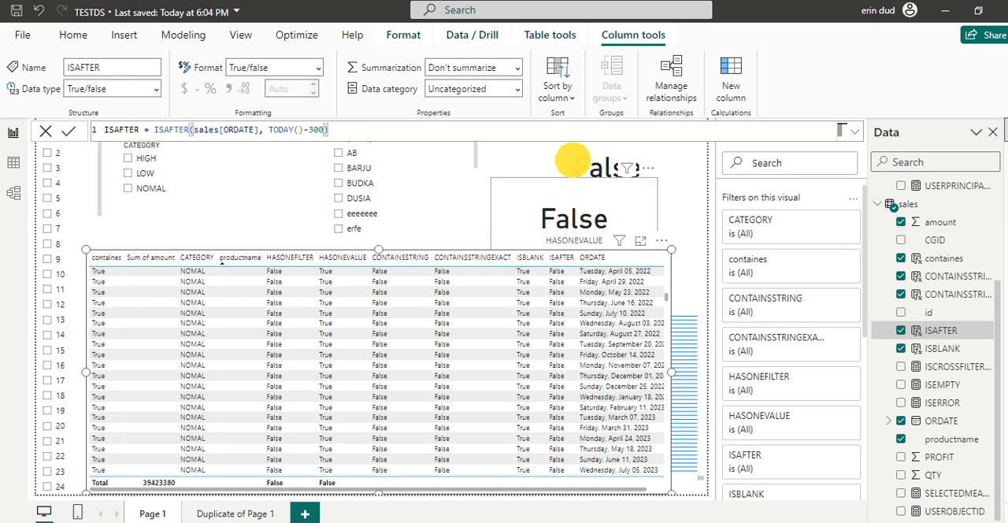
- Switch to the Duplicate of Page 1 page and show the ISCROSSFILTERED measure's formula with the table visual selected
left_click(223, 513)
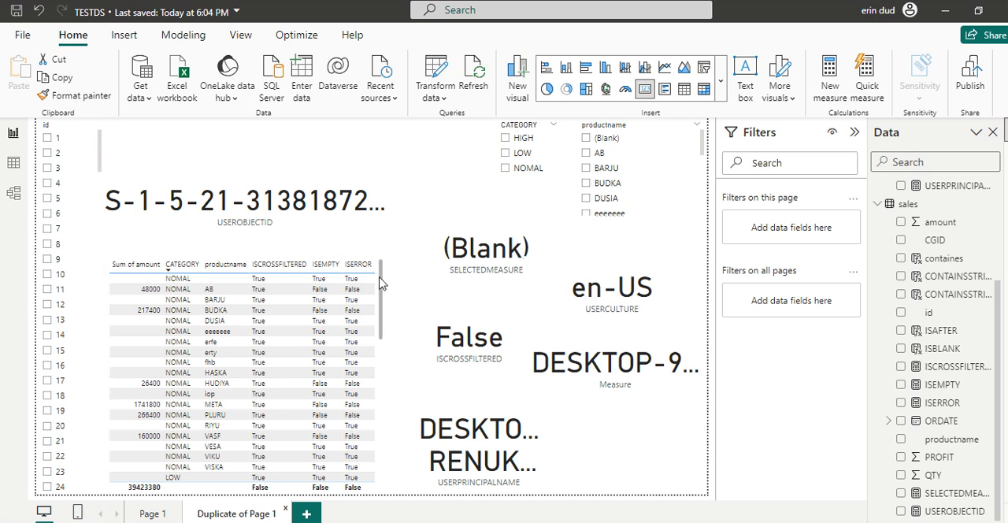
left_click(262, 273)
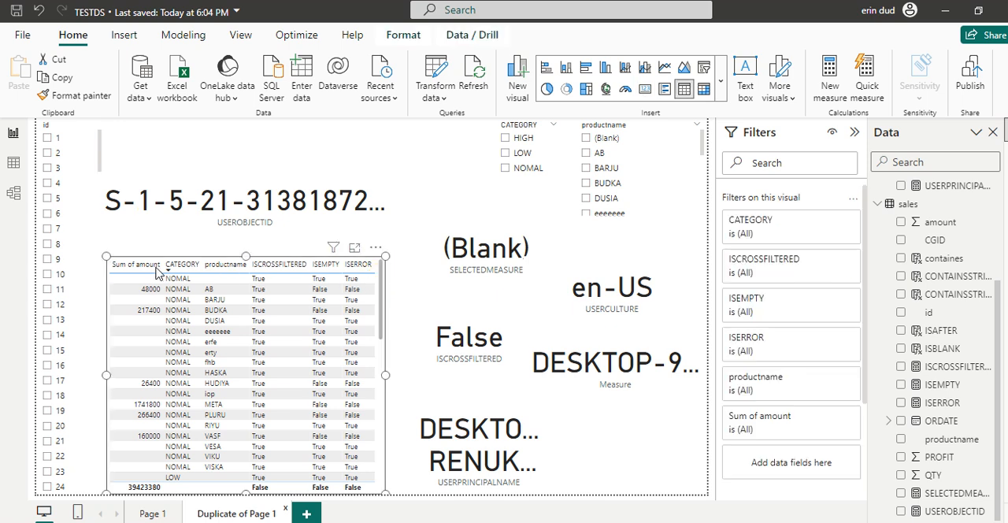
left_click(948, 367)
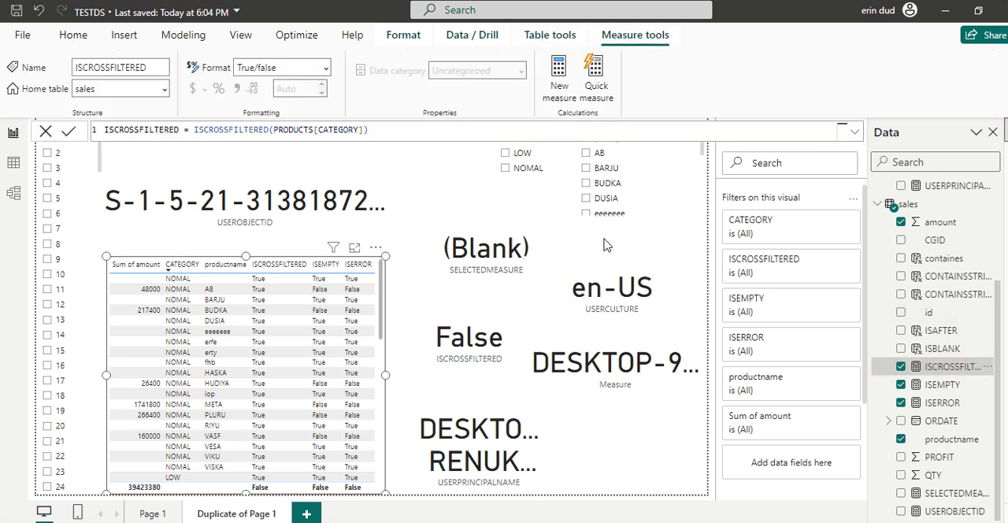
- Test ISCROSSFILTERED by filtering CATEGORY to NOMAL, clear the filter, and reselect the measure with the table visual active
left_click(505, 168)
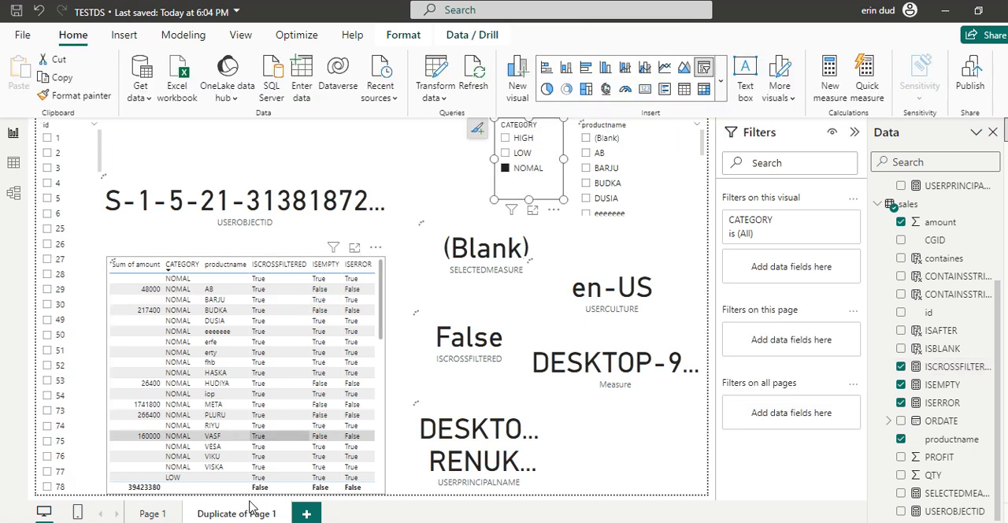
left_click(517, 172)
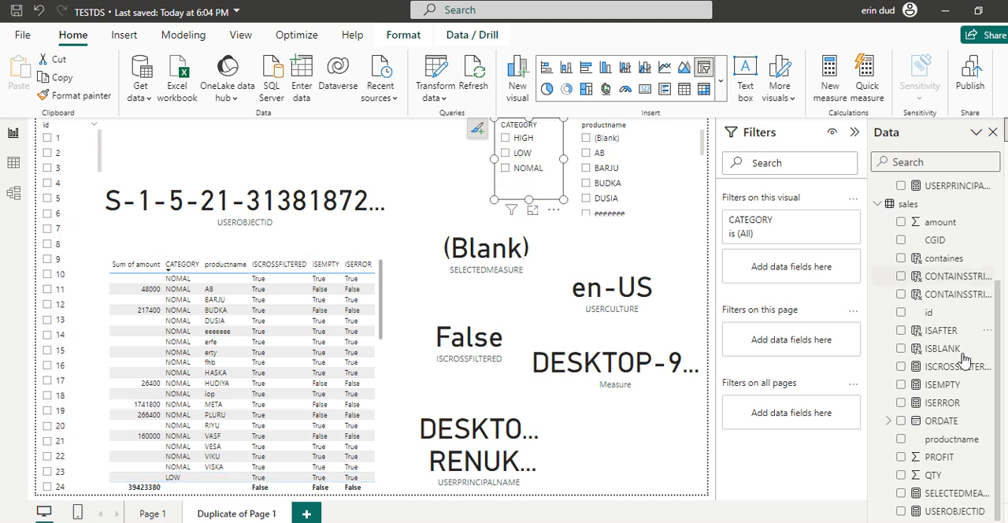
left_click(383, 323)
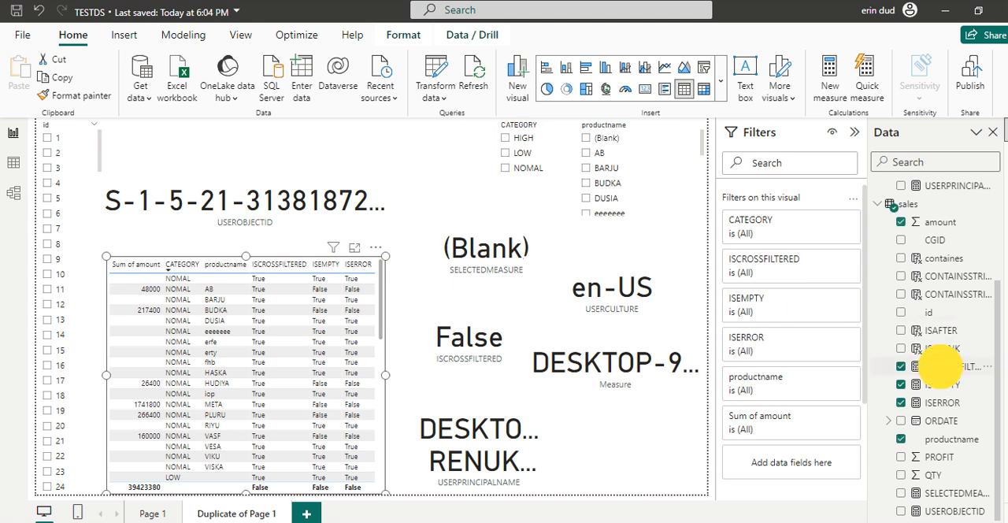
left_click(939, 367)
- Show the ISEMPTY measure's formula and compare its values with Sum of amount across the table visual's rows
left_click(942, 384)
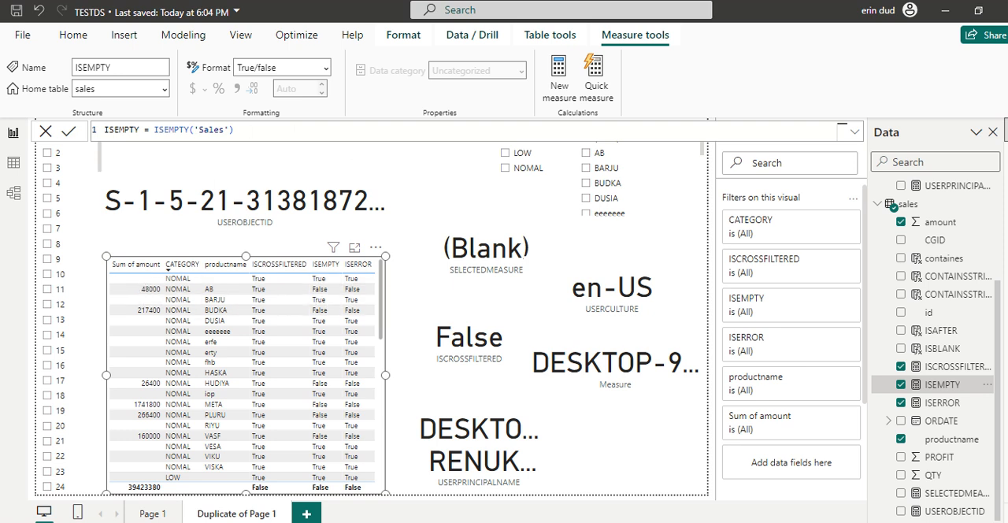
scroll(148, 372, "down", 6)
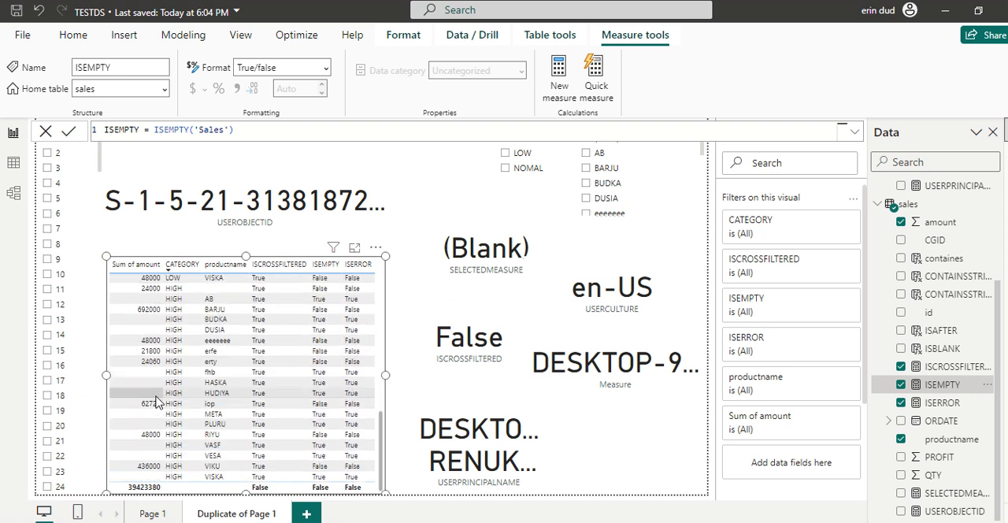
scroll(156, 402, "up", 6)
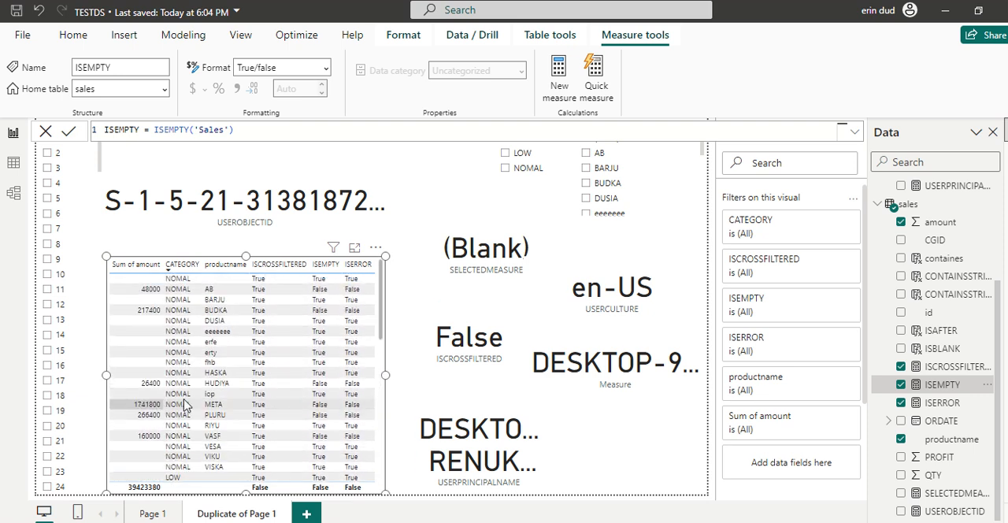
scroll(185, 405, "down", 6)
scroll(313, 409, "up", 6)
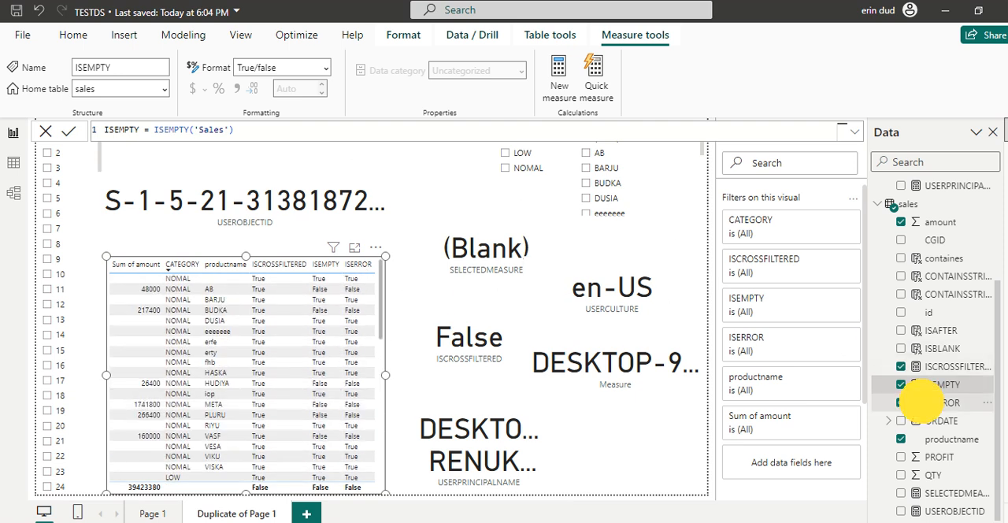
- Show the formula of the ISERROR measure in the sales table
left_click(923, 403)
left_click(527, 131)
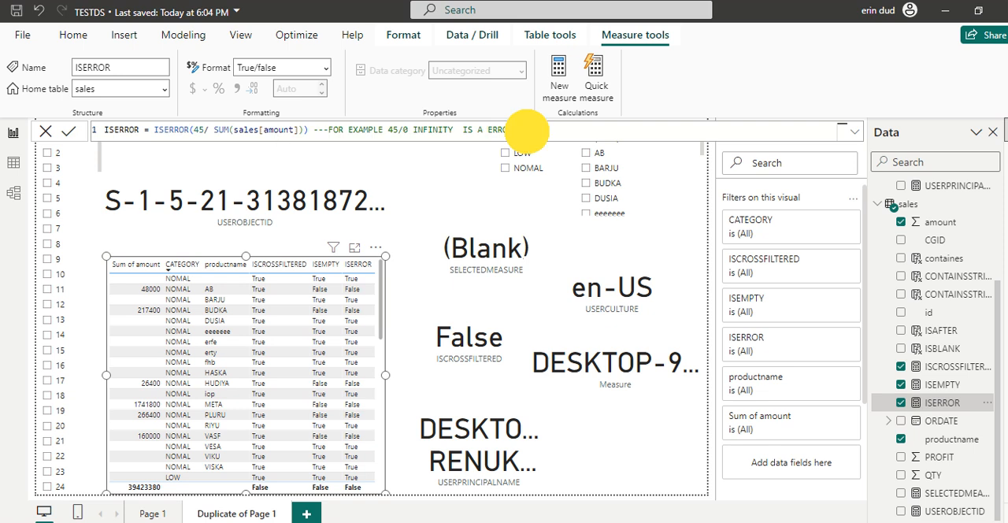
- Highlight the comment in the ISERROR measure's formula and examine its sales[amount] argument
left_click_drag(321, 130, 528, 130)
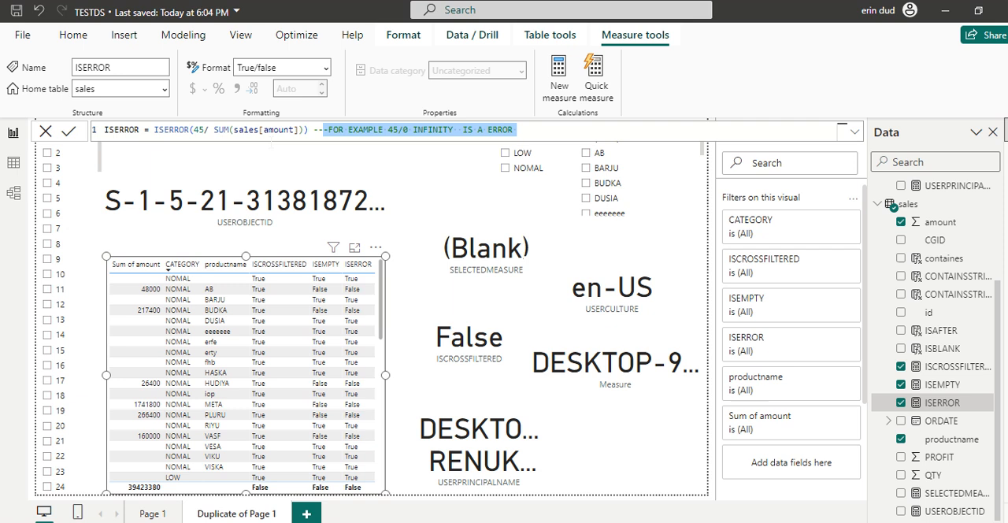
left_click(237, 130)
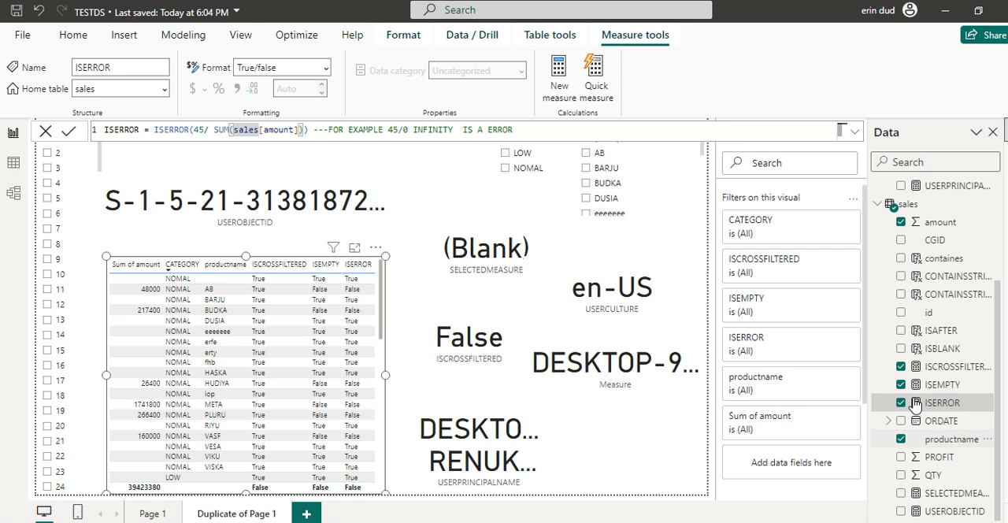
left_click(949, 439)
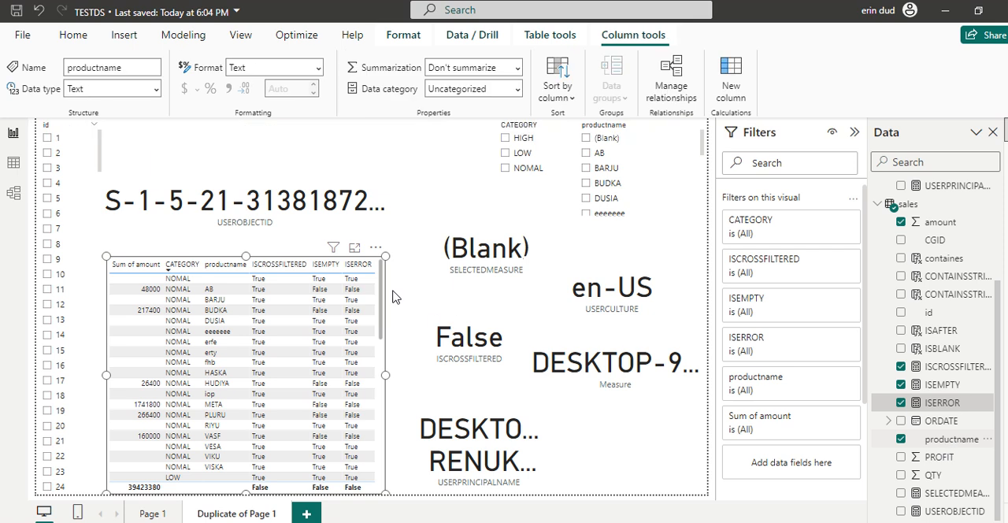
- Show the formulas behind the USEROBJECTID card and the Measure card, selecting each card with its measure
left_click(352, 228)
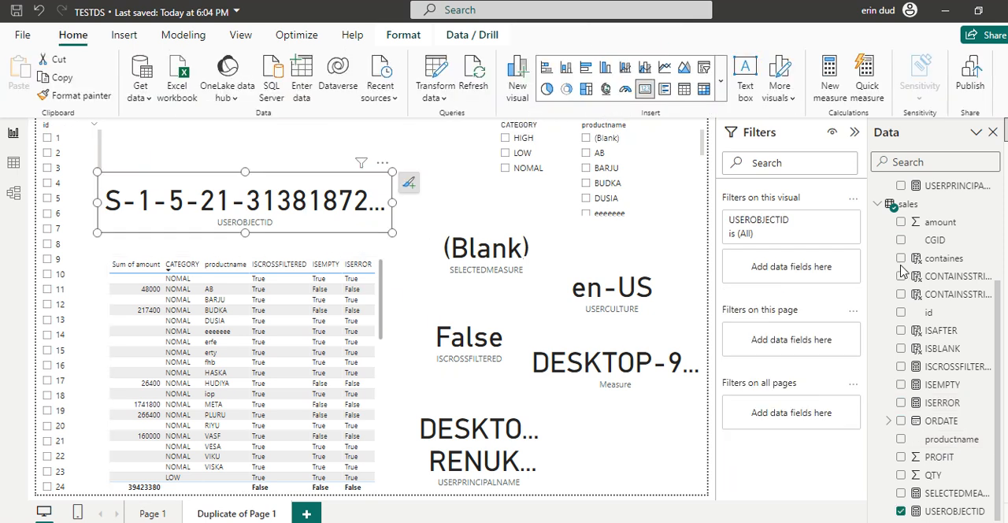
left_click(949, 511)
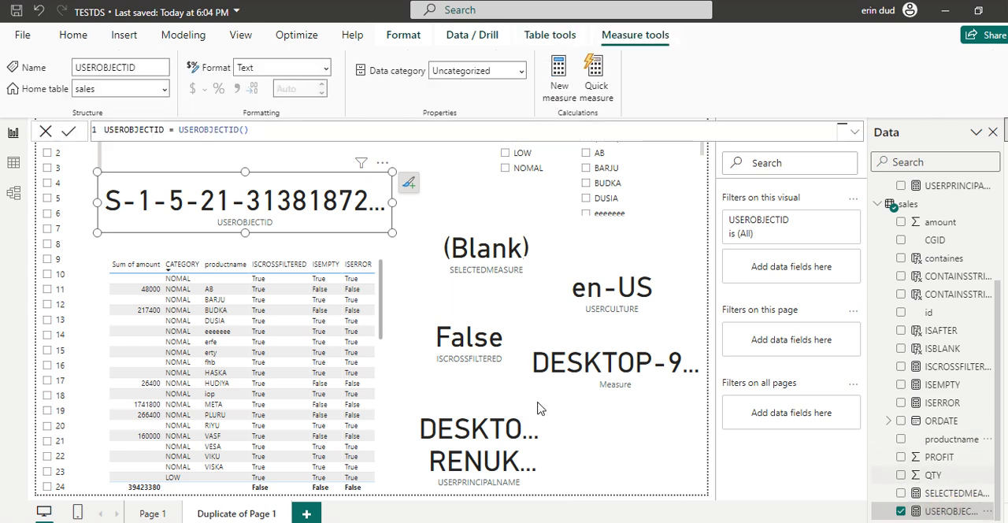
left_click(626, 419)
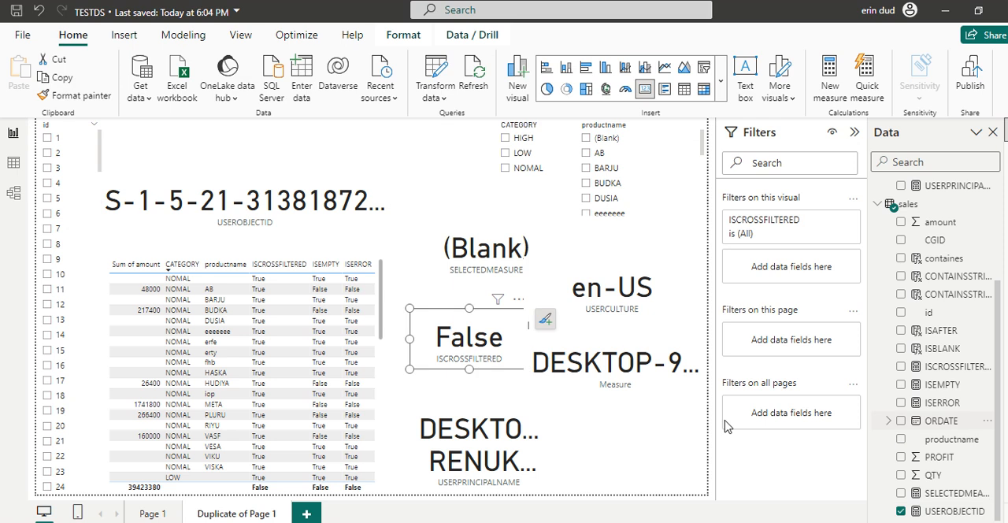
left_click(622, 383)
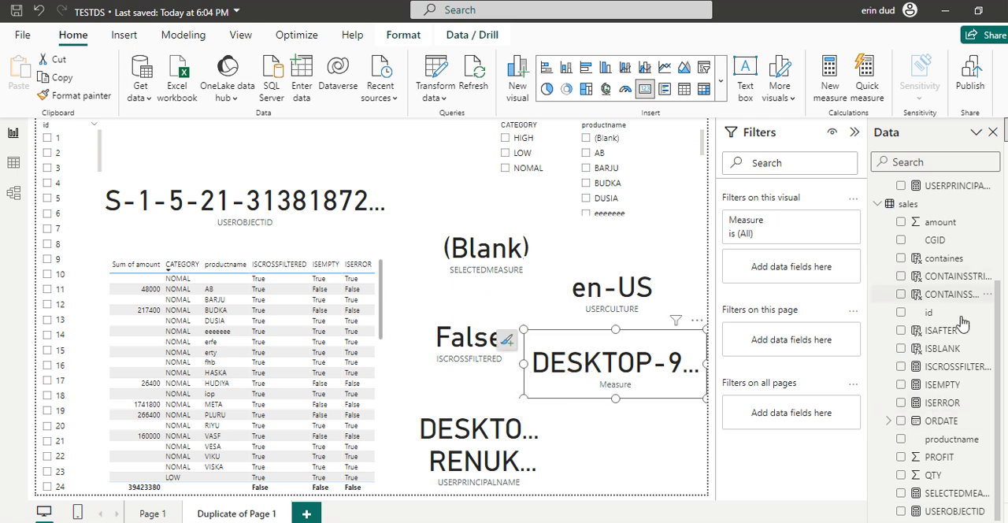
scroll(968, 386, "up", 3)
left_click(941, 297)
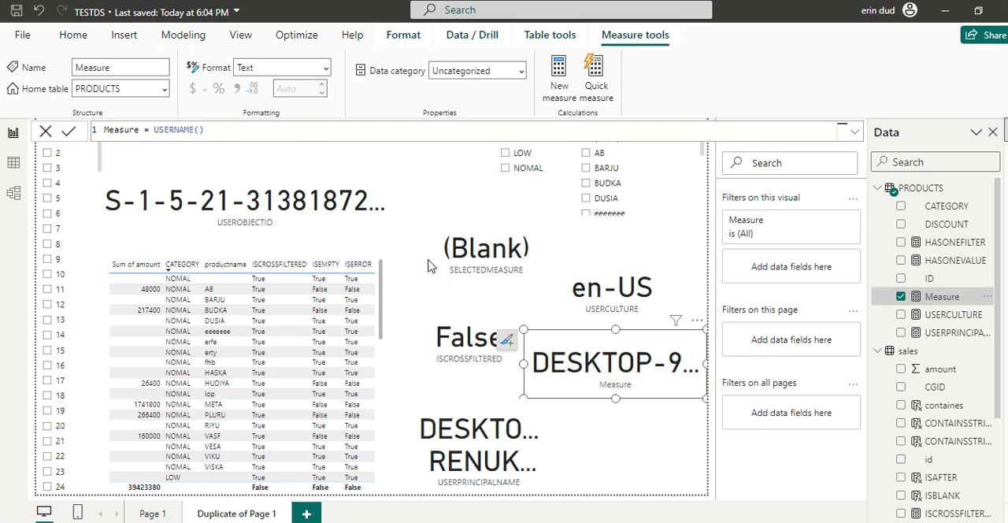
- Show the formulas of the USERPRINCIPALNAME and USERCULTURE measures in the PRODUCTS table with their cards selected
left_click(490, 424)
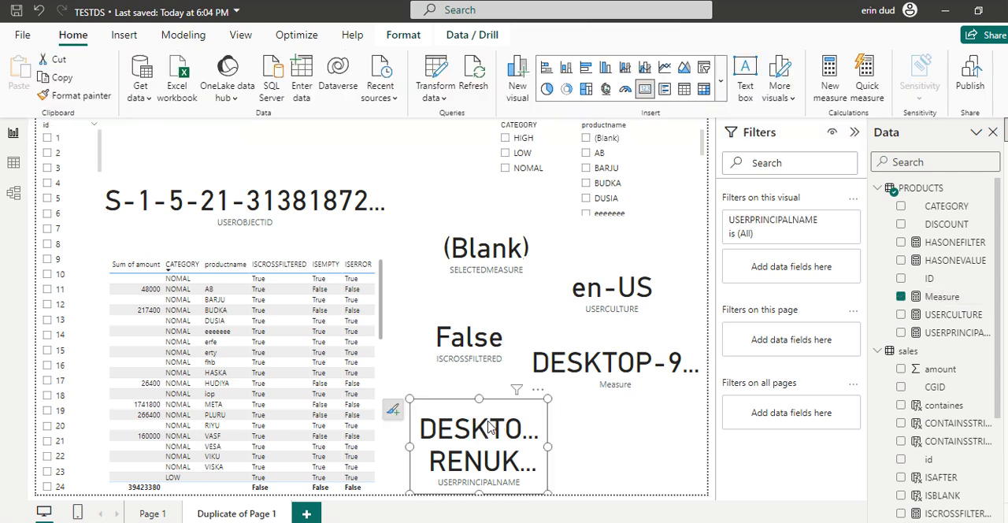
left_click(941, 333)
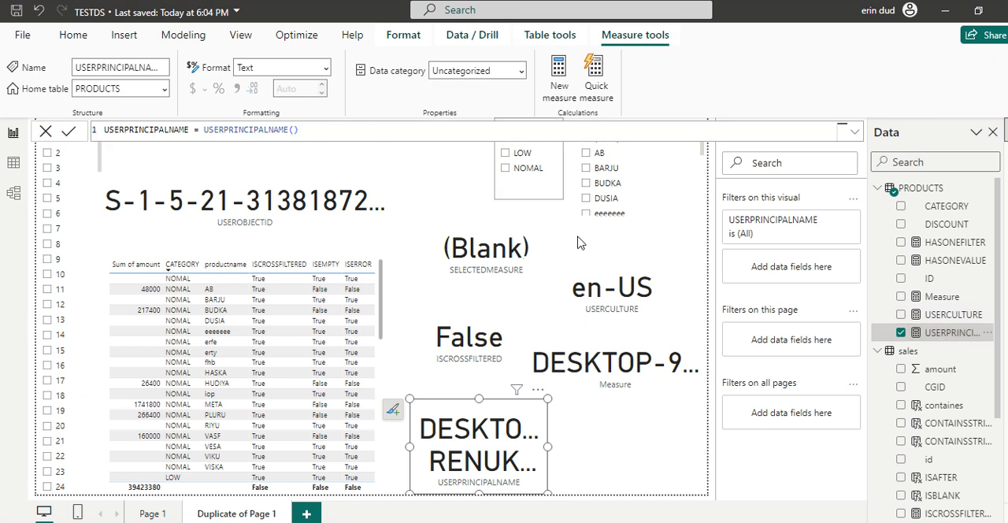
left_click(608, 287)
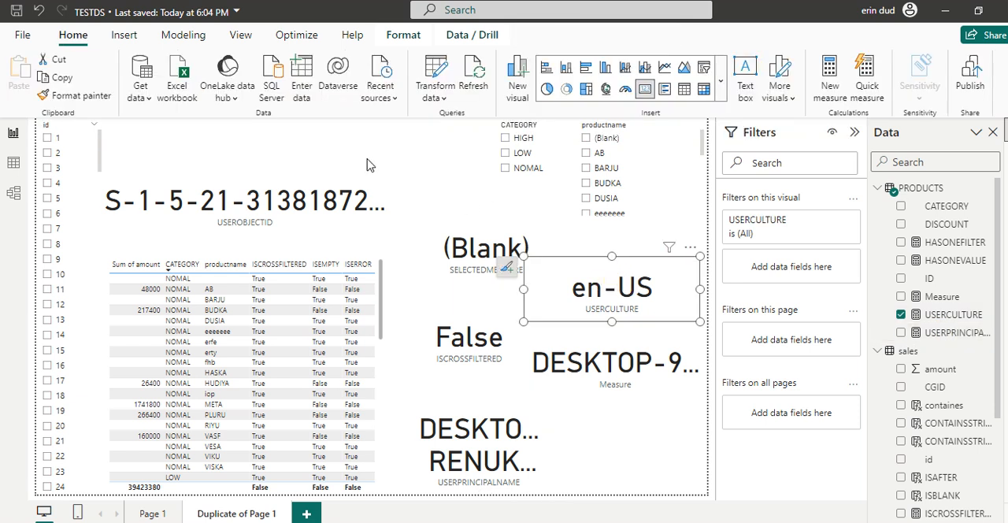
left_click(941, 315)
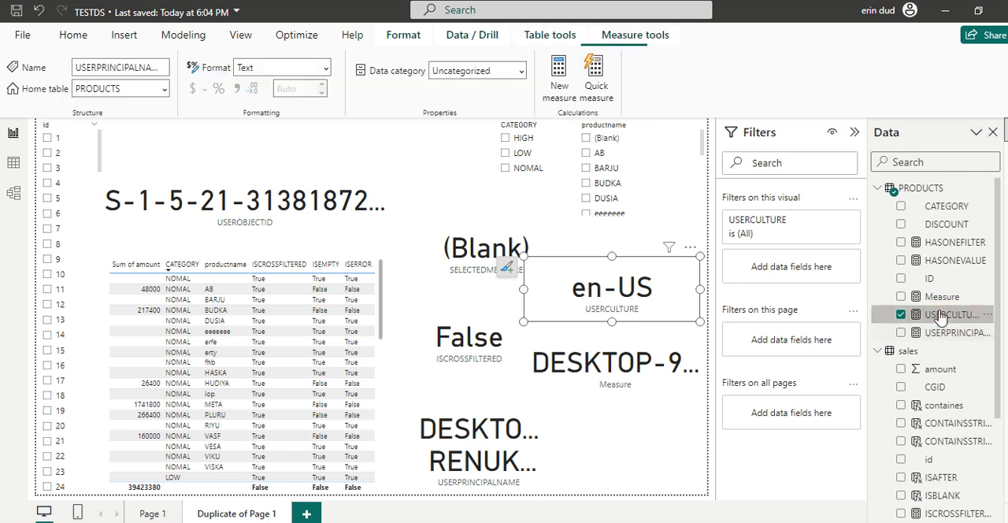
left_click_drag(271, 131, 218, 131)
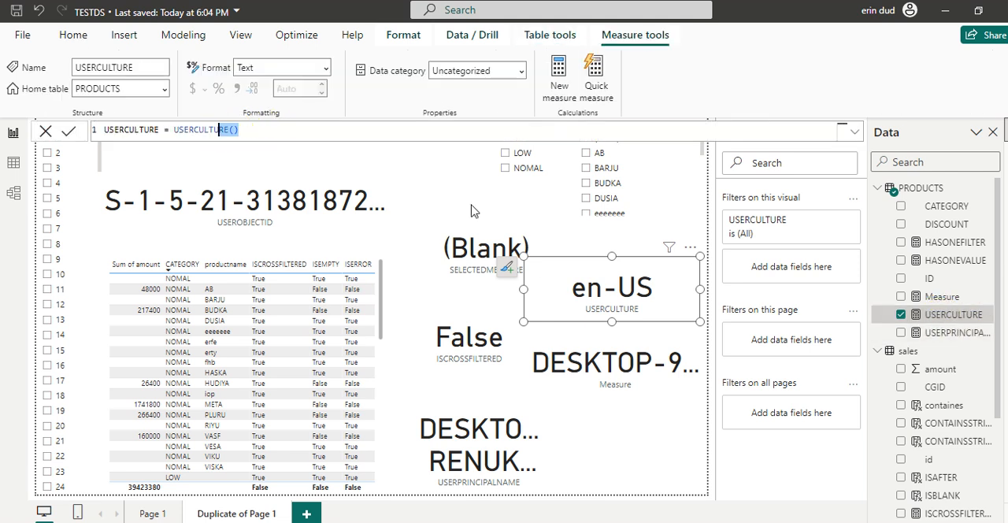
- Select the SELECTEDMEASURE card and show its measure's formula from the sales table
left_click(430, 263)
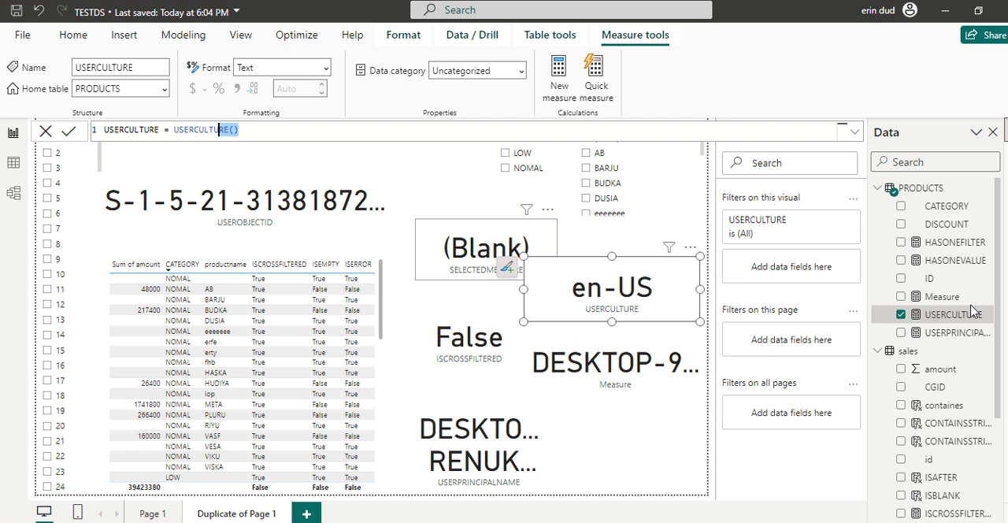
scroll(946, 394, "down", 3)
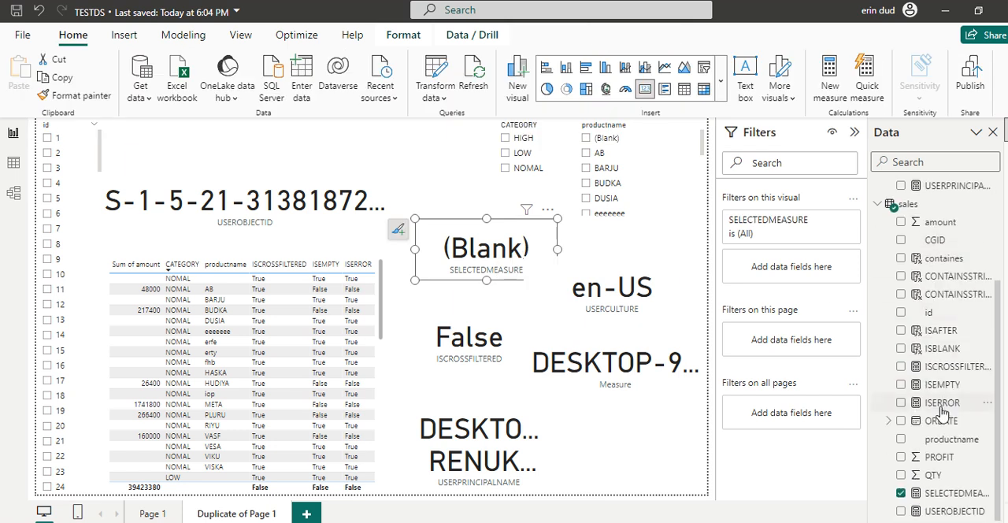
left_click(916, 488)
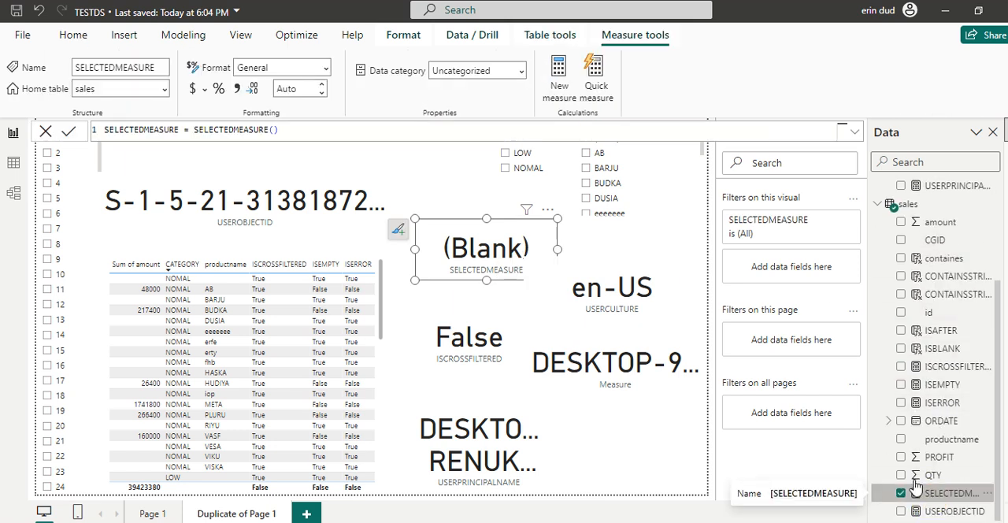
left_click(338, 130)
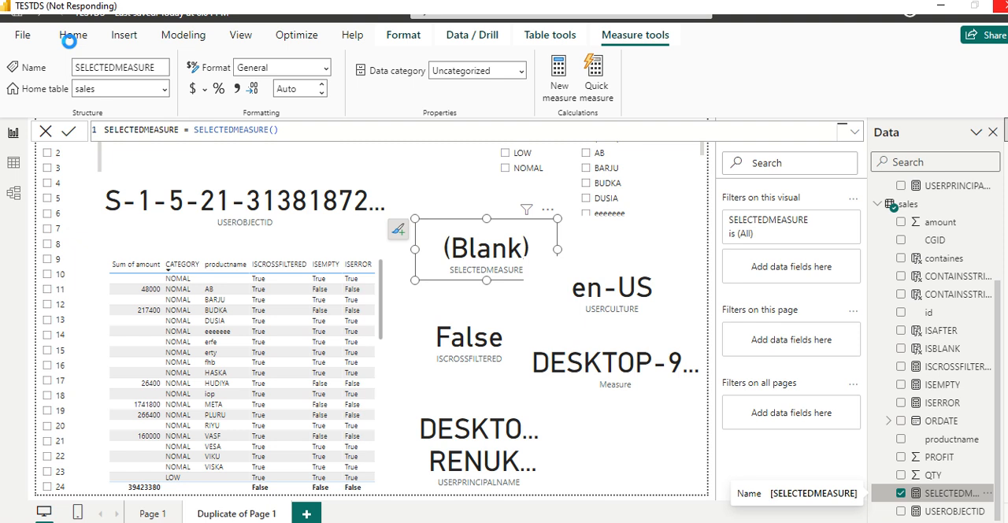
- Save the report and publish it to My workspace, replacing the existing TESTDS dataset
left_click(70, 44)
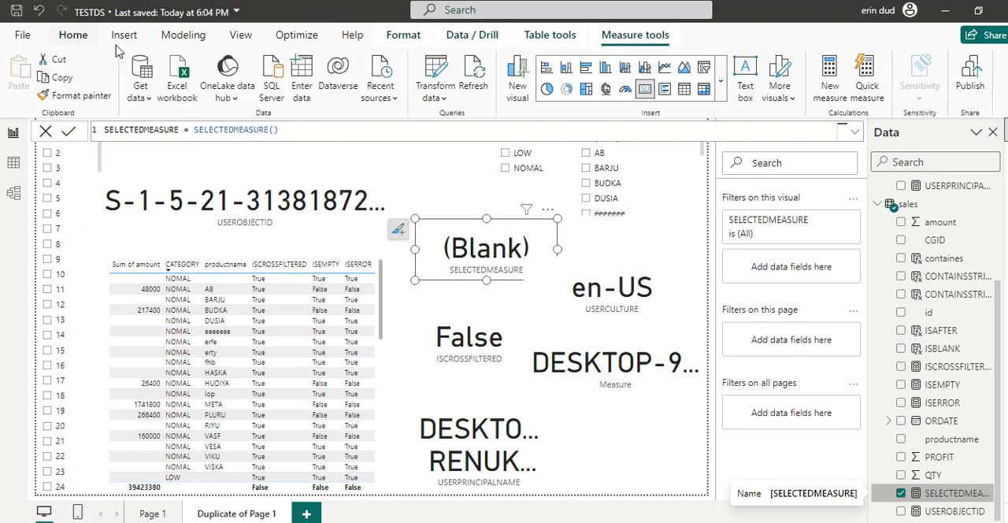
left_click(967, 79)
left_click(571, 304)
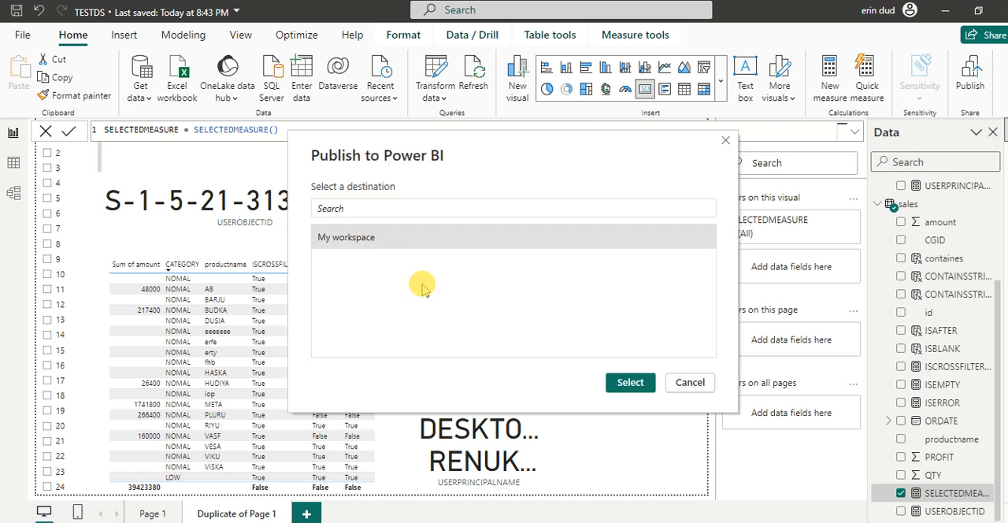
left_click(631, 382)
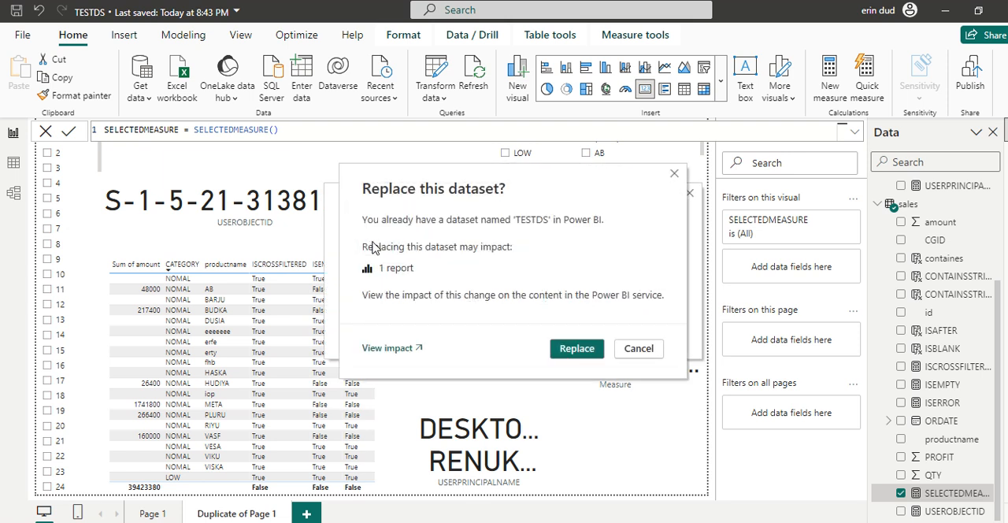
left_click(575, 349)
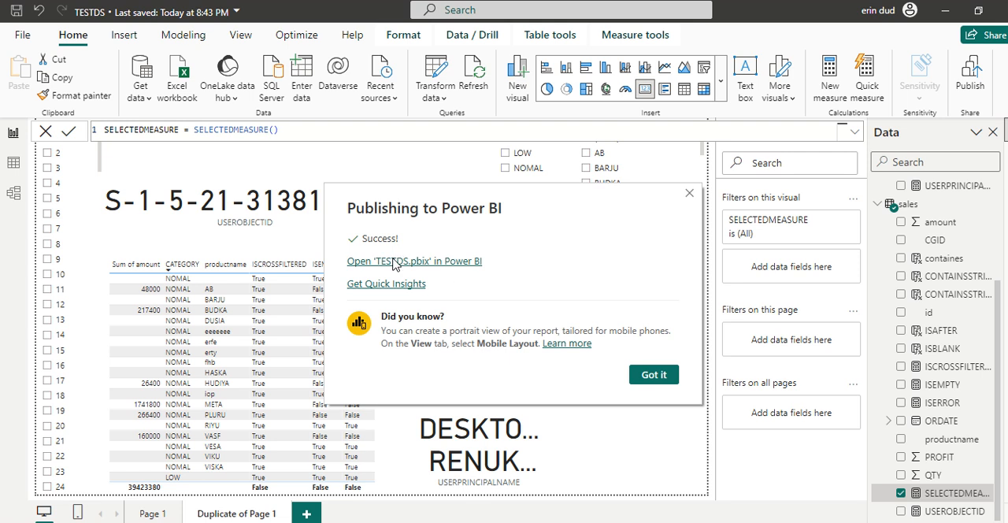
- Open the published TESTDS report in the Power BI service, postponing the Microsoft Authenticator setup during sign-in
left_click(395, 262)
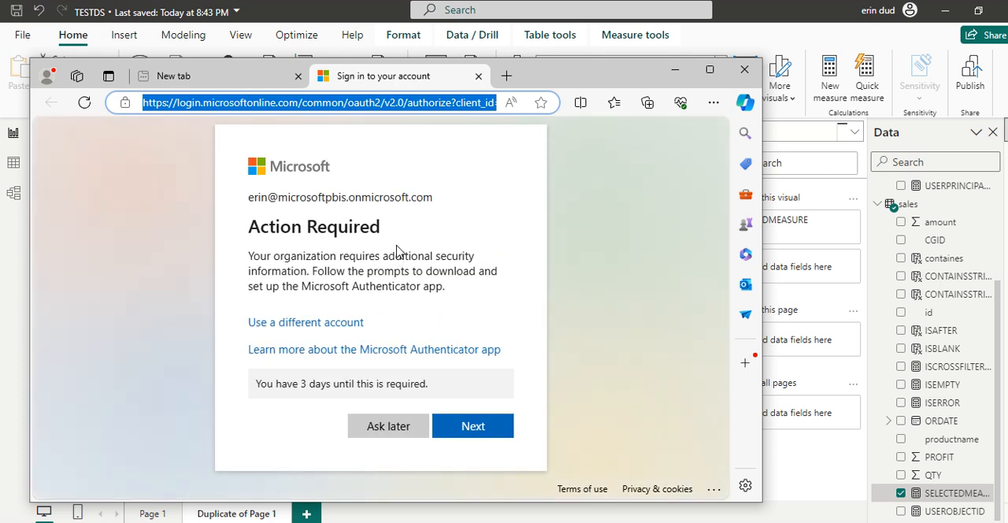
left_click(373, 424)
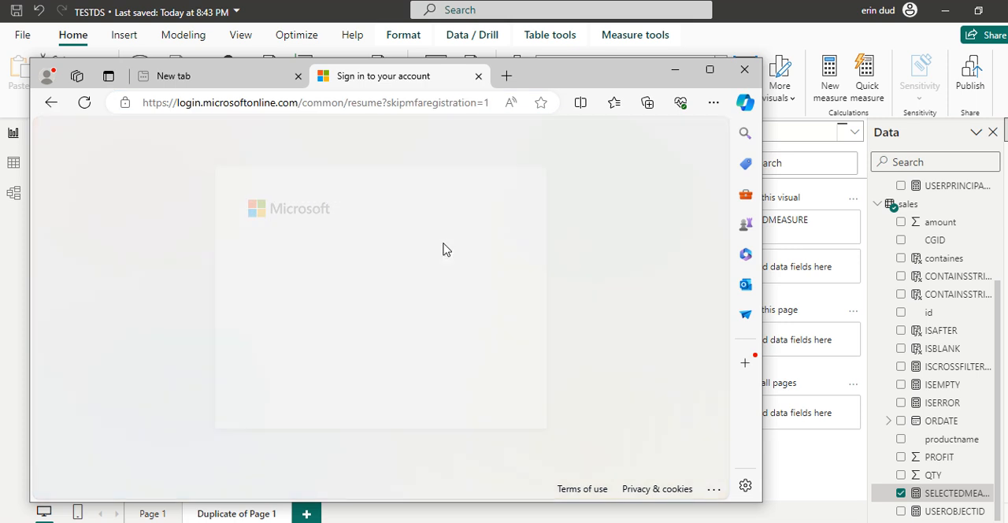
left_click(448, 382)
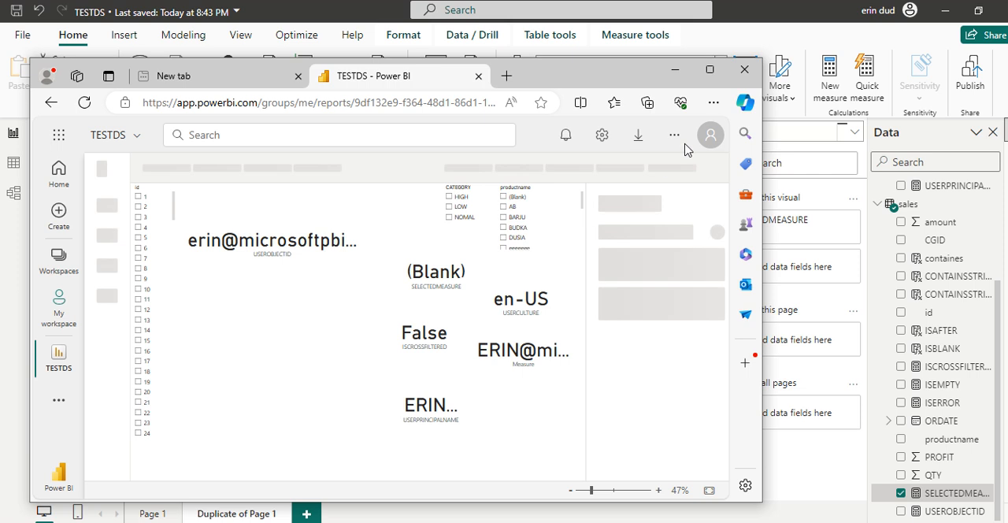
- Maximize the browser window and examine the Measure card's value in the published report
left_click(709, 71)
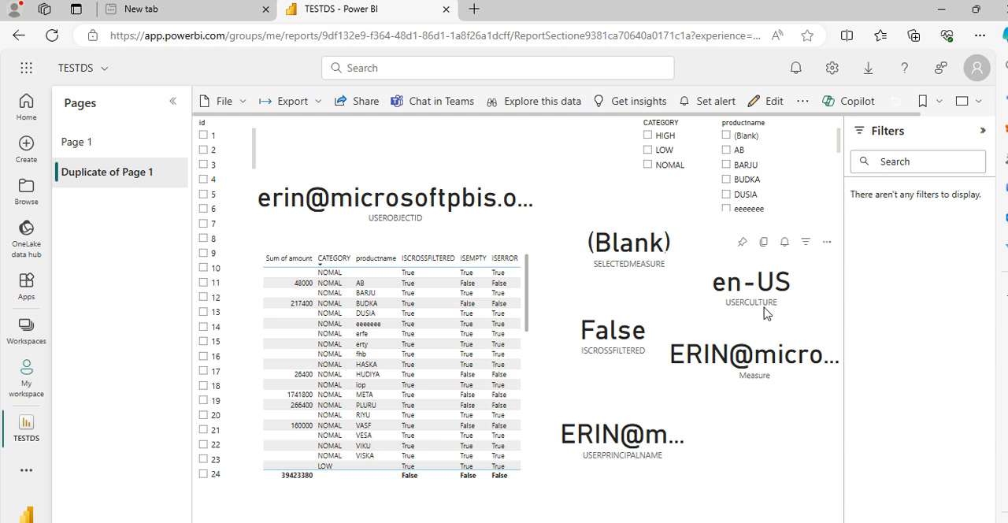
left_click(738, 366)
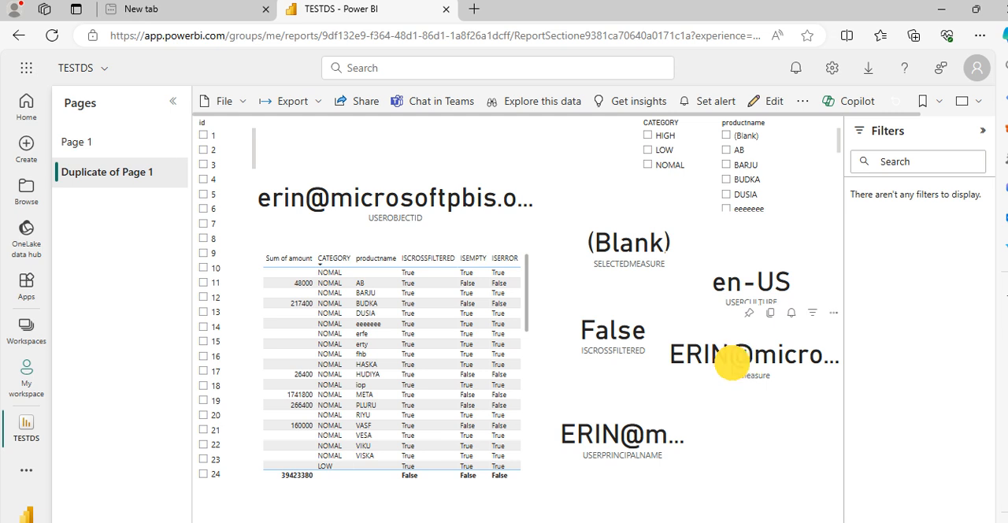